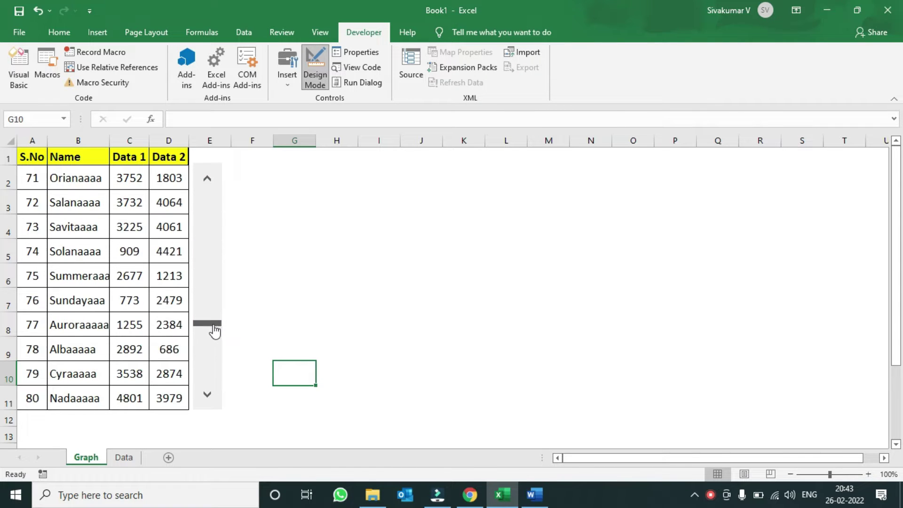
Step: Test the scroll bar control beside the Graph sheet's table by stepping the list back to its first records
click(197, 187)
click(197, 182)
click(197, 182)
click(198, 182)
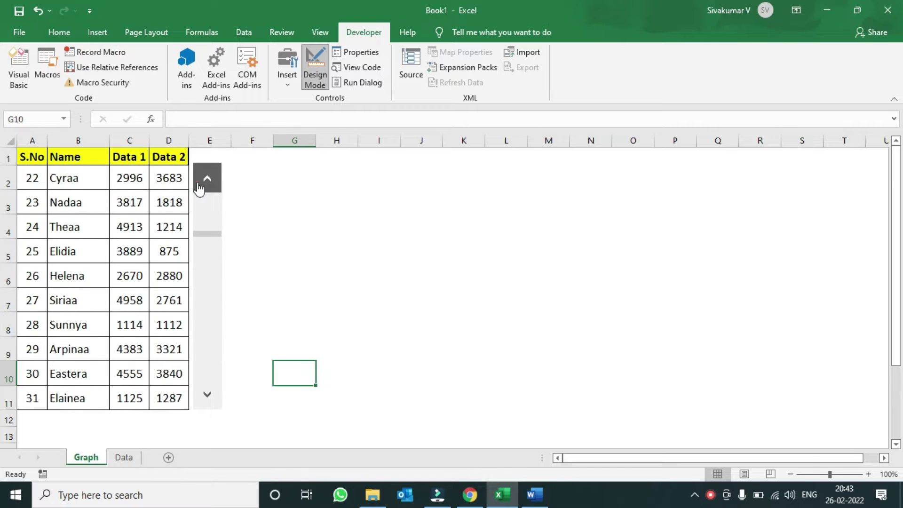
click(198, 182)
click(198, 183)
click(198, 182)
click(198, 183)
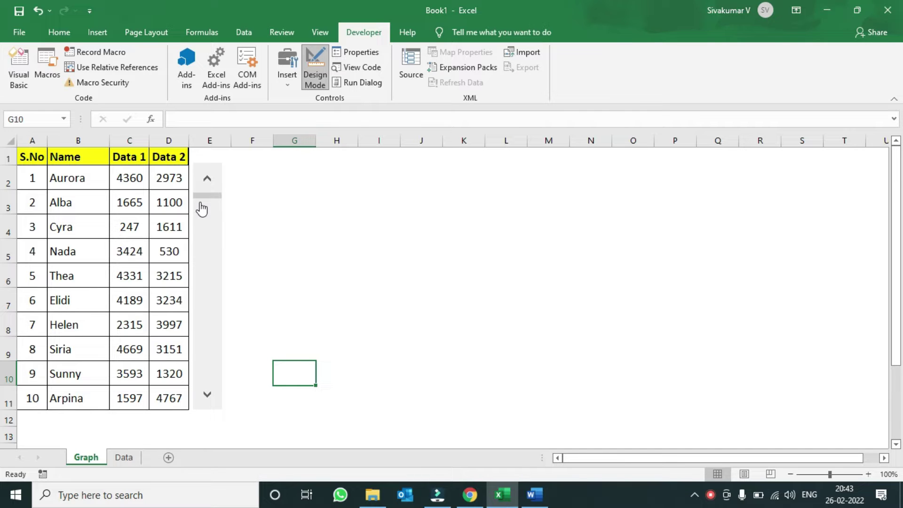
Step: Create a new workbook and copy the whole table from Book1's Data sheet, including headers, into it starting at cell A1
key(ctrl+n)
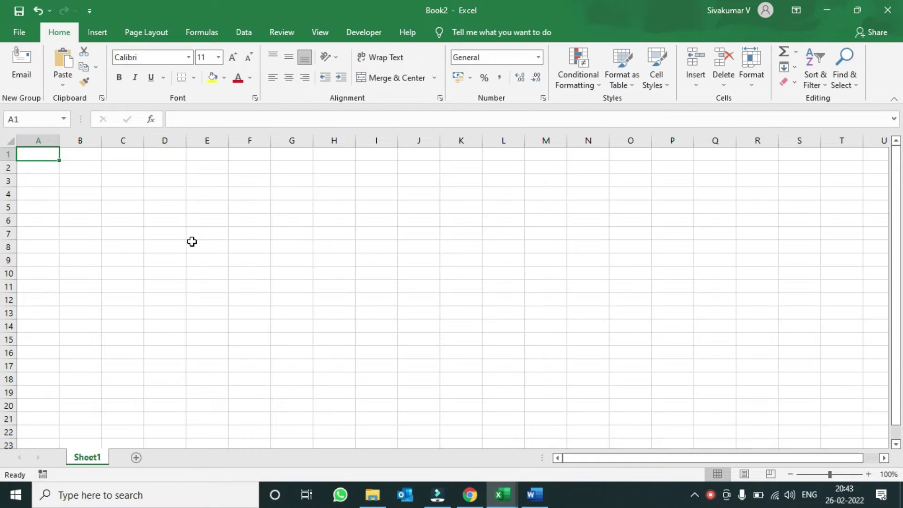
mouse_move(501, 506)
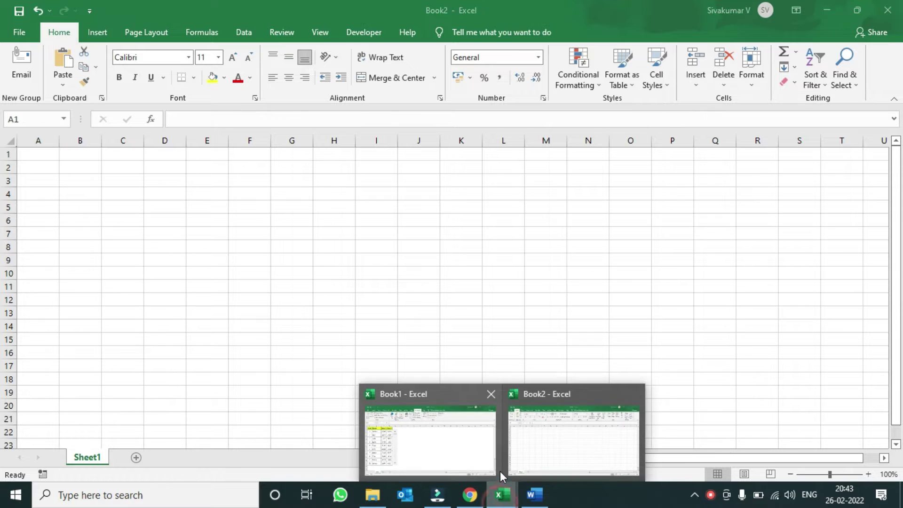
click(449, 431)
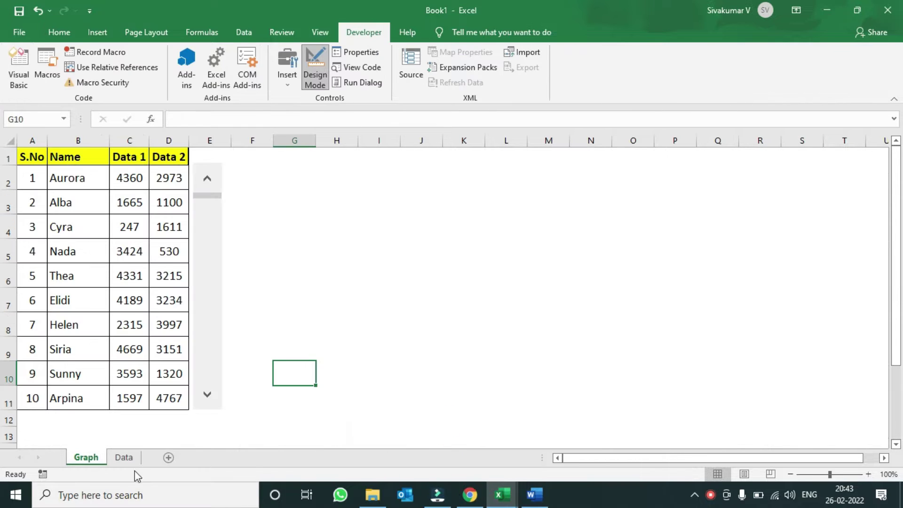
click(125, 458)
drag(25, 155, 149, 474)
key(ctrl+c)
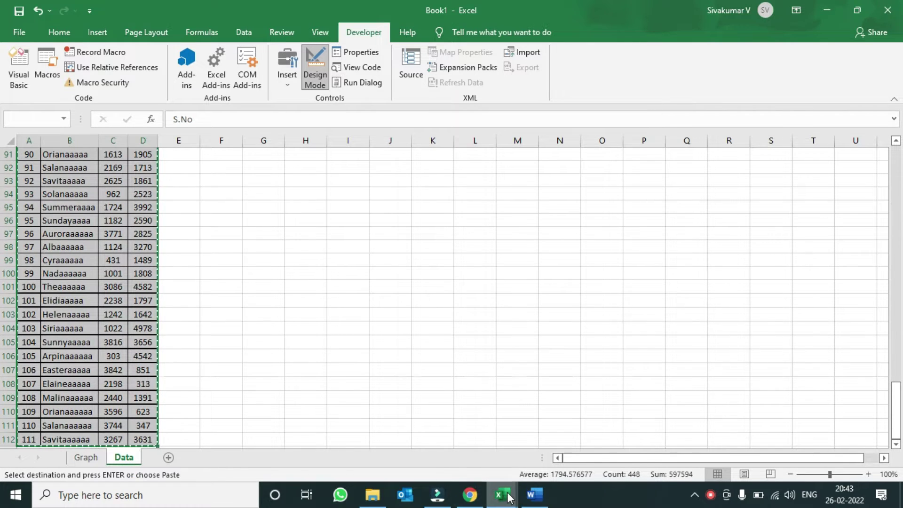
mouse_move(502, 494)
click(545, 432)
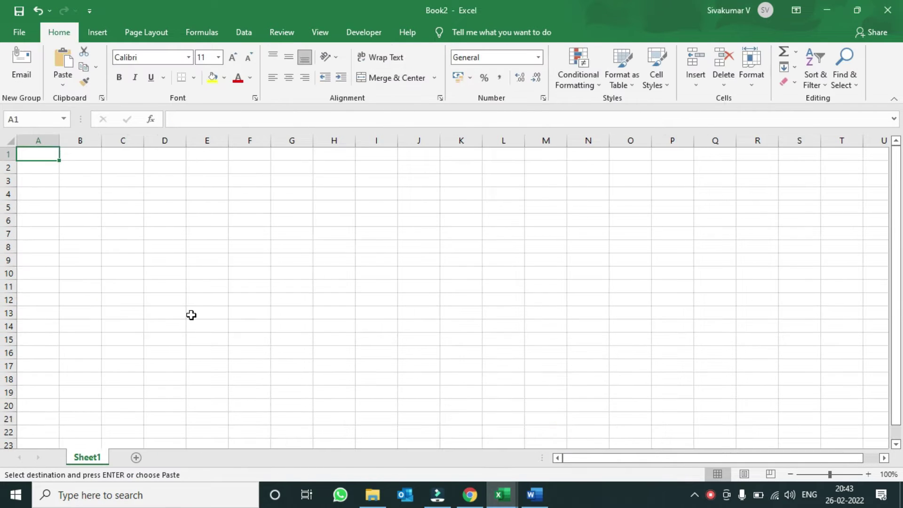
key(ctrl+v)
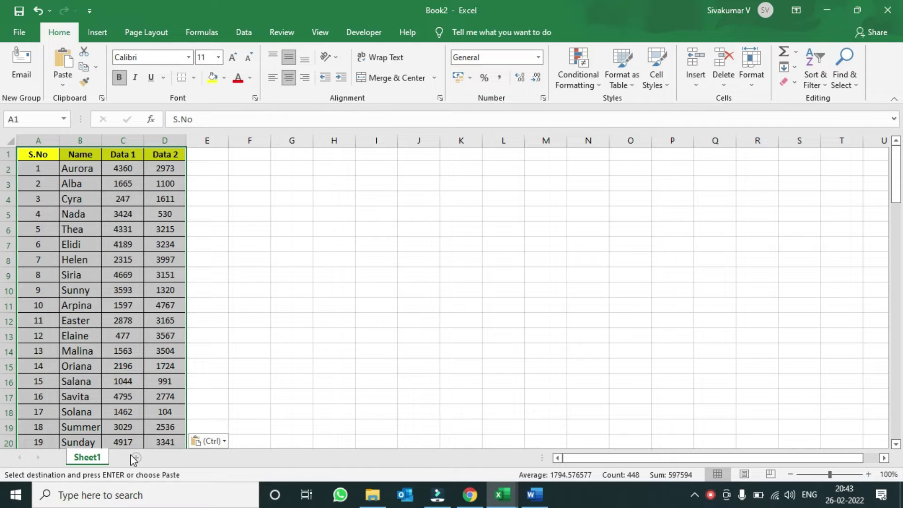
Step: Insert a new blank worksheet before Sheet1
right_click(102, 458)
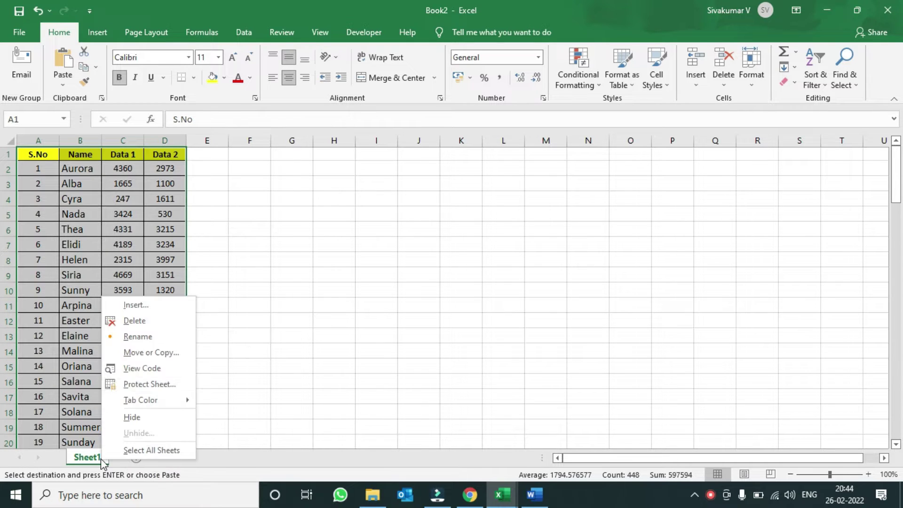
click(136, 305)
click(297, 409)
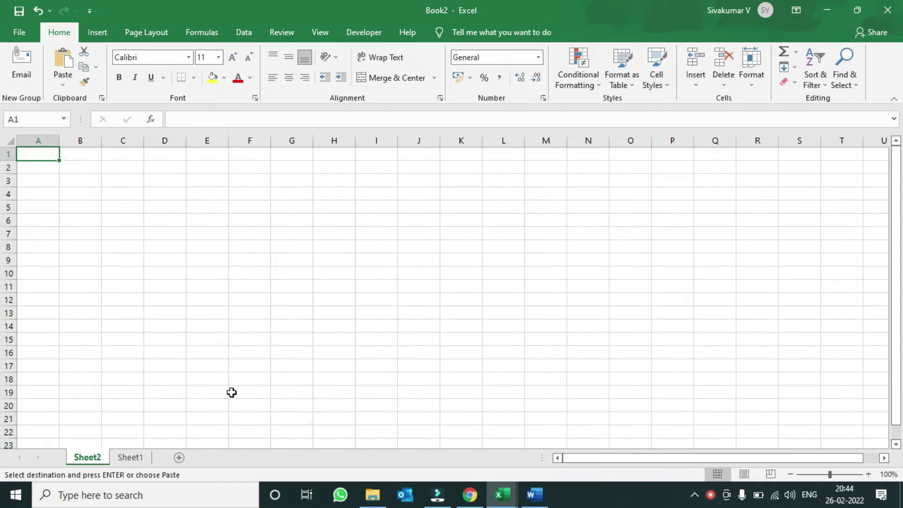
Step: Copy the header row S.No, Name, Data 1 and Data 2 from Sheet1 into row 1 of Sheet2
click(136, 457)
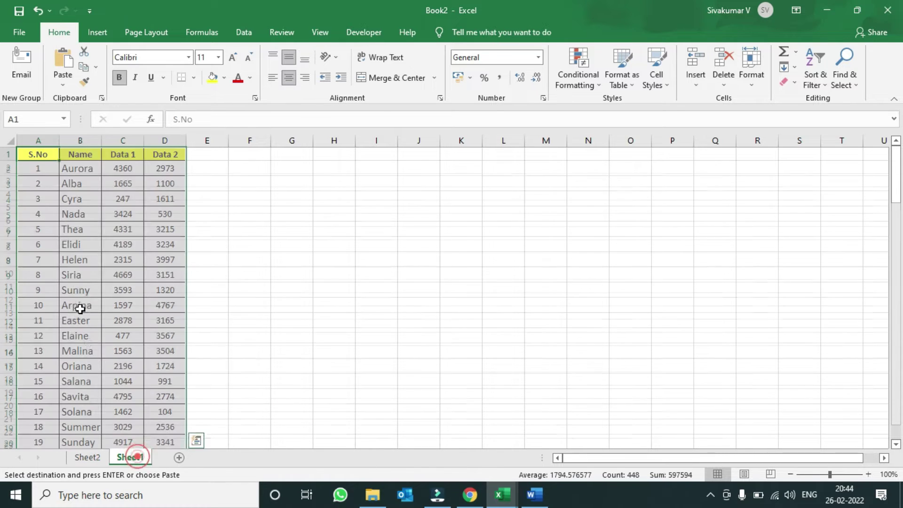
drag(44, 154, 152, 158)
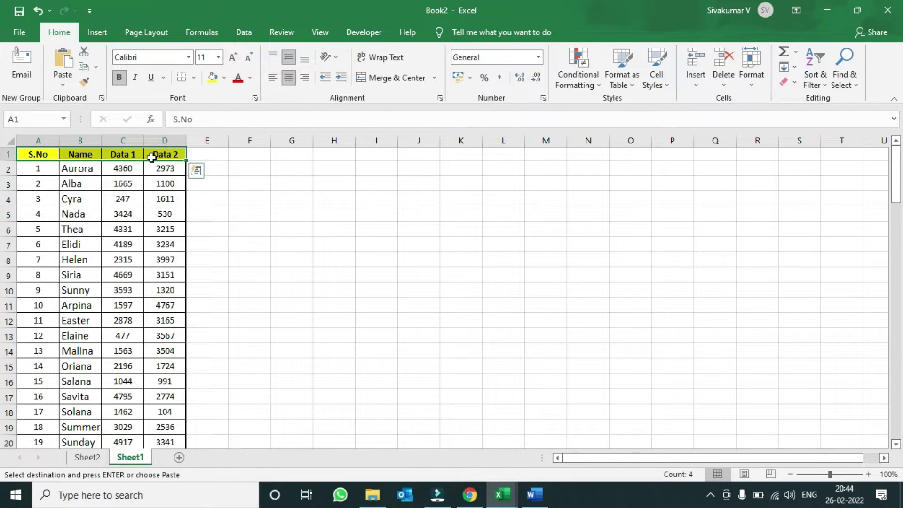
click(93, 457)
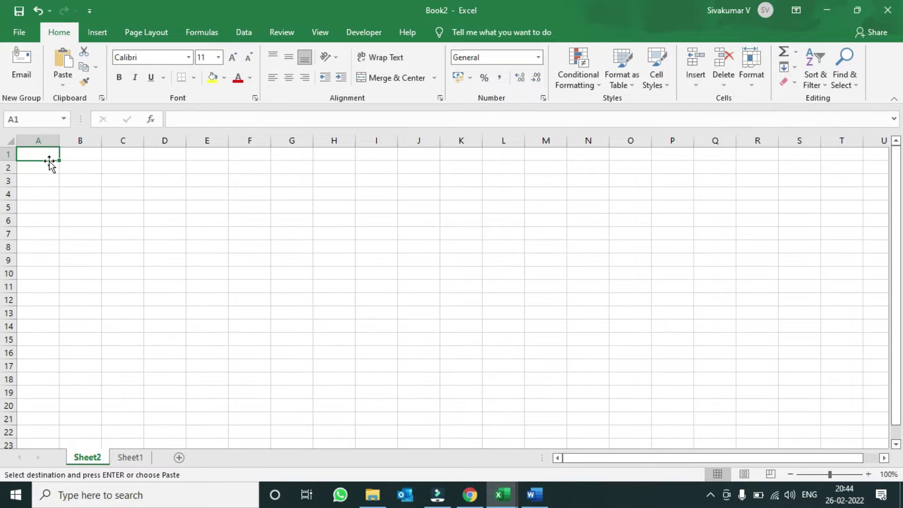
key(ctrl+v)
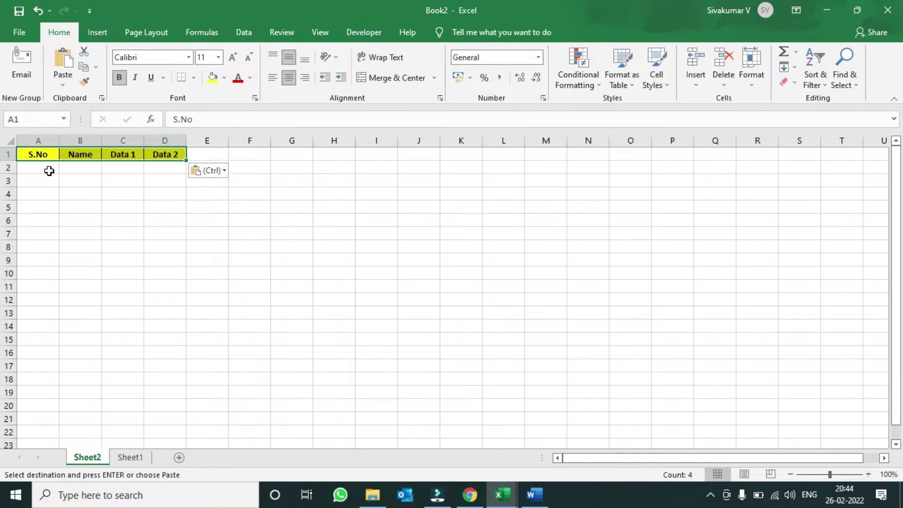
Step: Enter 1 as the first serial number in cell A2 of Sheet2
click(49, 171)
text(1)
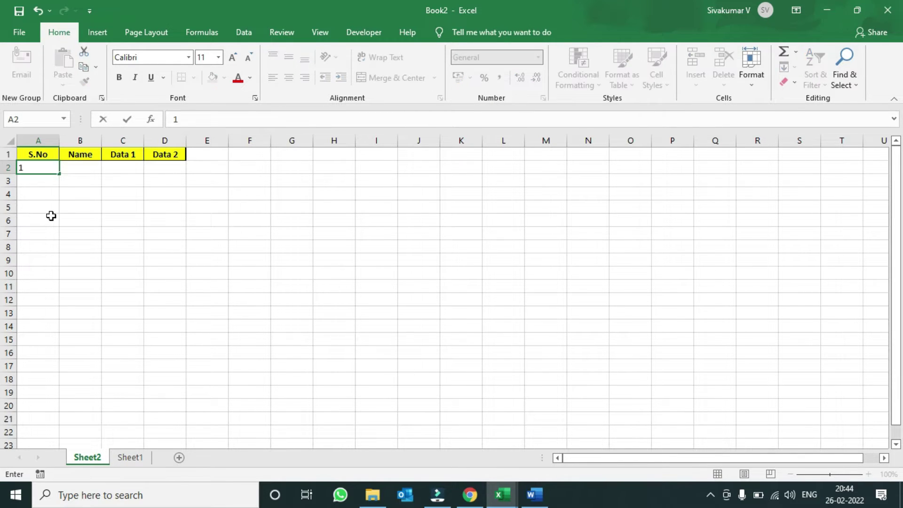
click(51, 216)
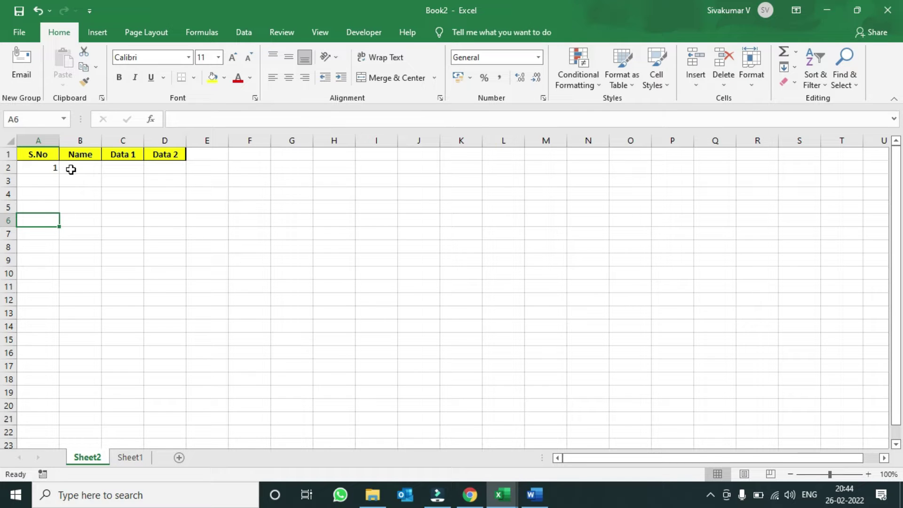
Step: Centre the contents of all cells on Sheet2 horizontally
click(10, 140)
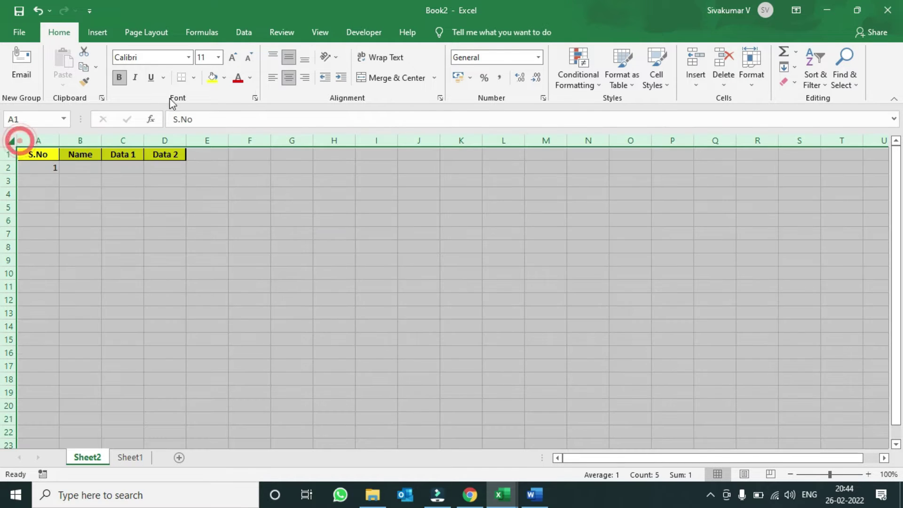
click(288, 77)
click(289, 60)
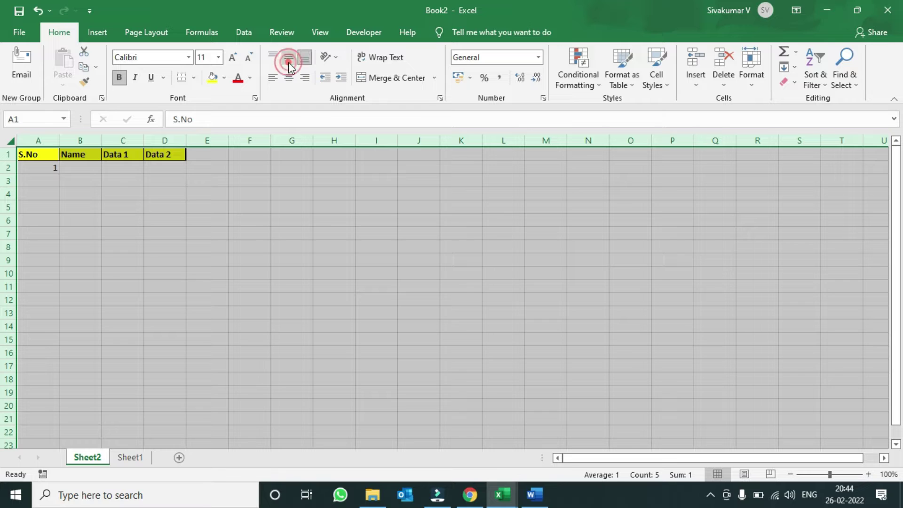
click(288, 77)
Step: Enter the formula =VLOOKUP(A2,Sheet1!A:D,2,0) in cell B2 to look up the name
click(92, 168)
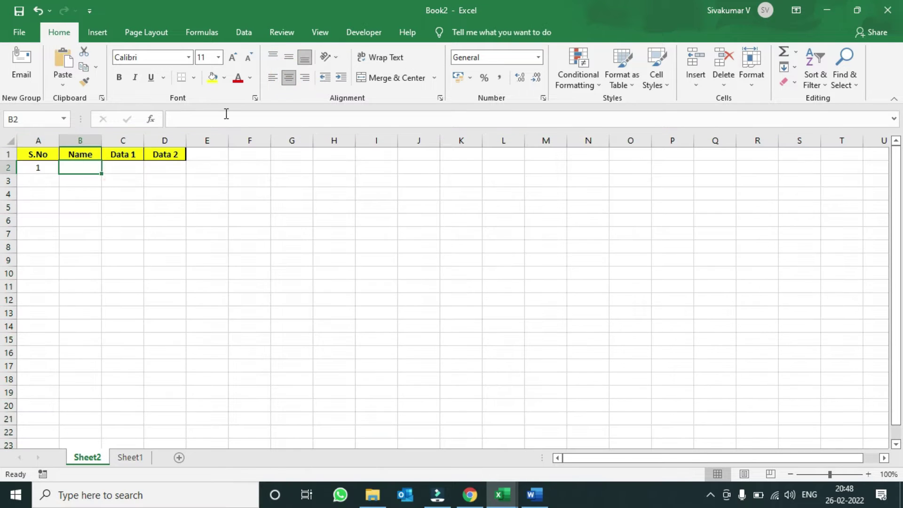
text(=vl)
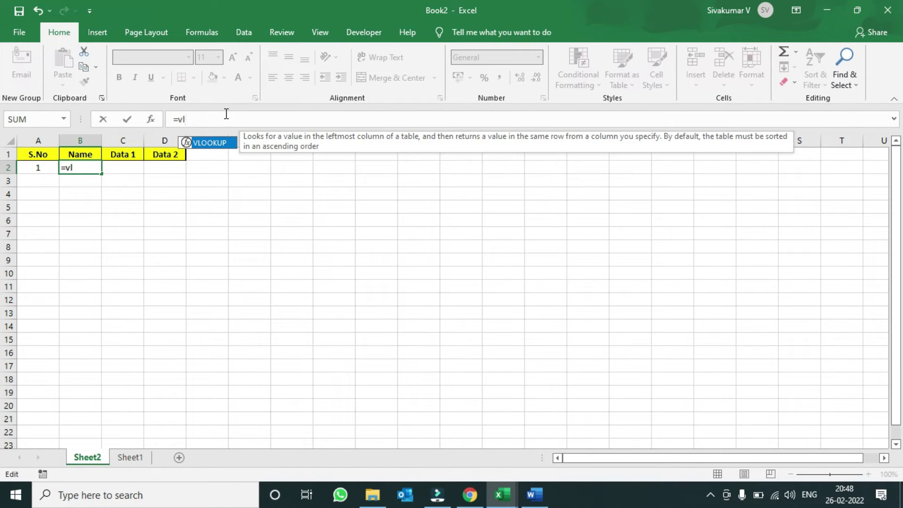
text(ookup()
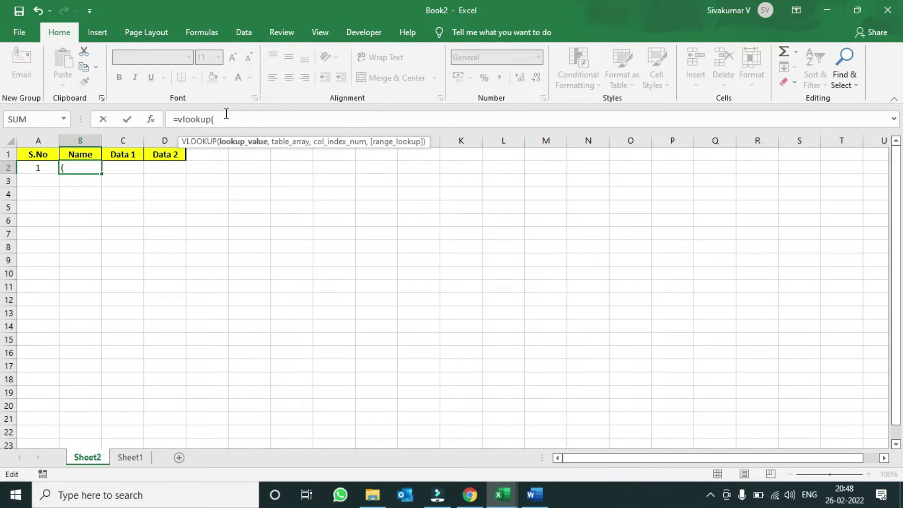
click(33, 169)
text(,)
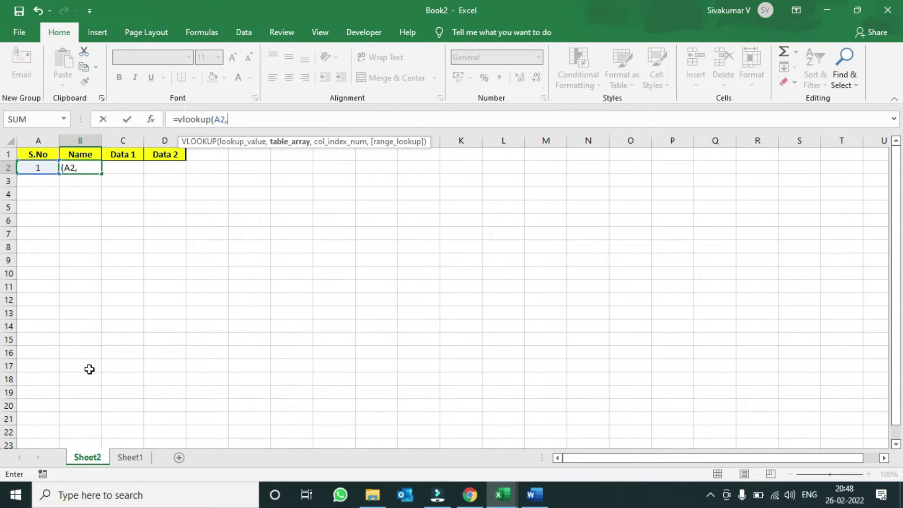
click(130, 457)
drag(37, 140, 163, 136)
text(,)
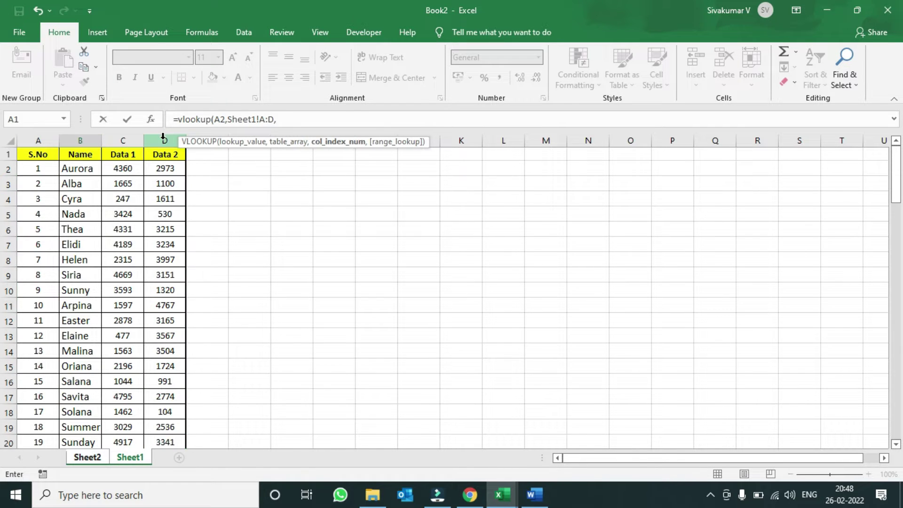
text(2,)
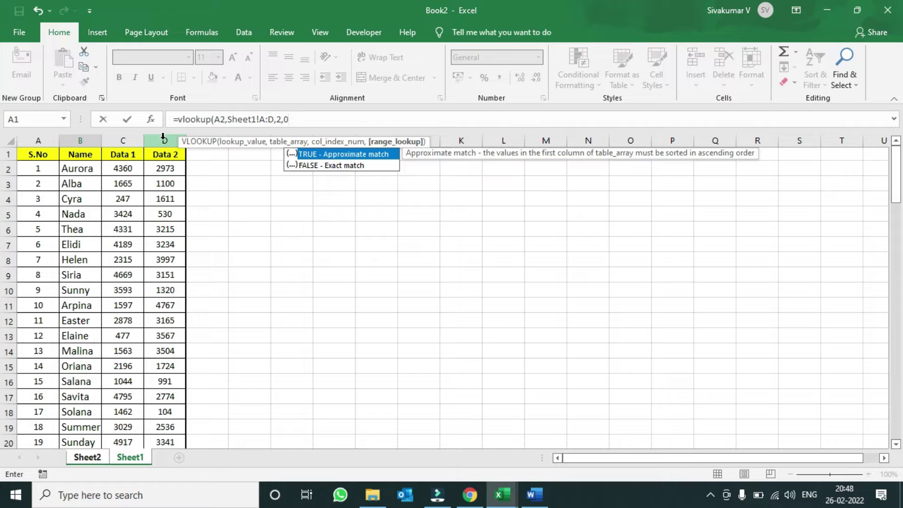
text(0))
key(Return)
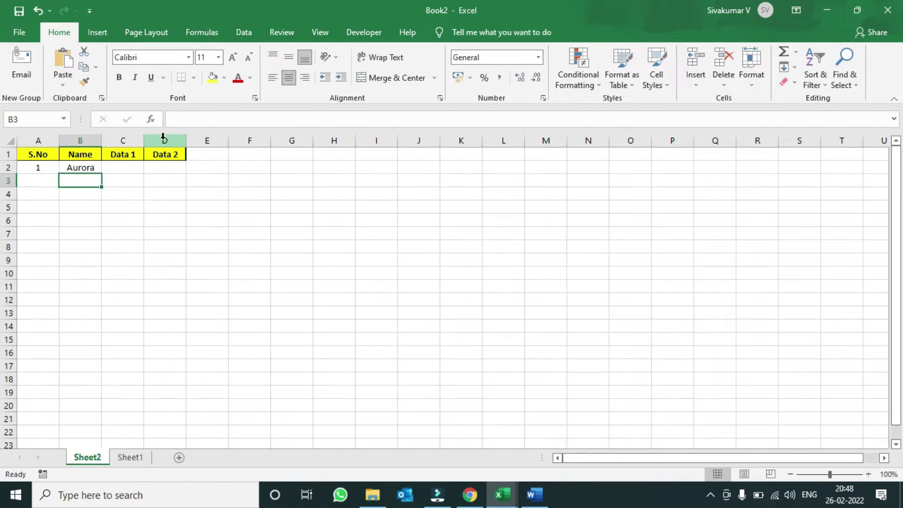
Step: Copy the VLOOKUP formula text from B2 into C2 and set its column index to 3
click(89, 167)
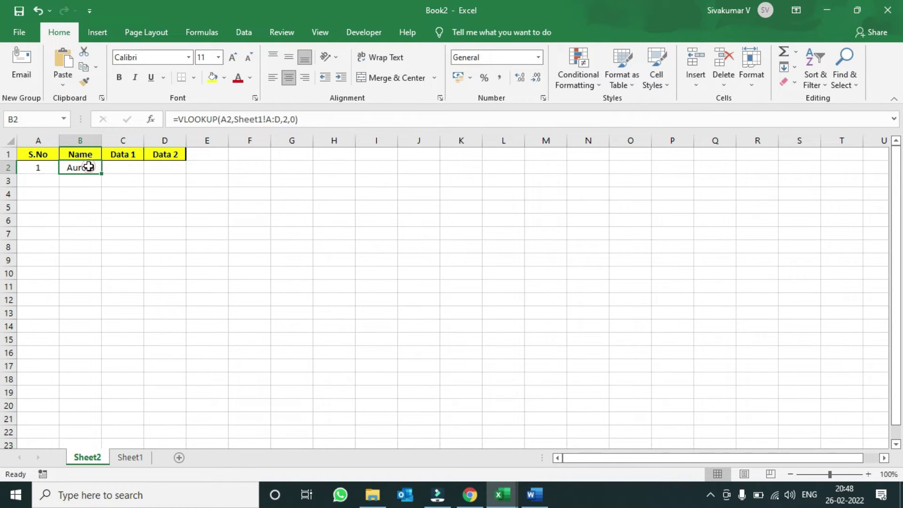
click(312, 119)
drag(311, 119, 144, 119)
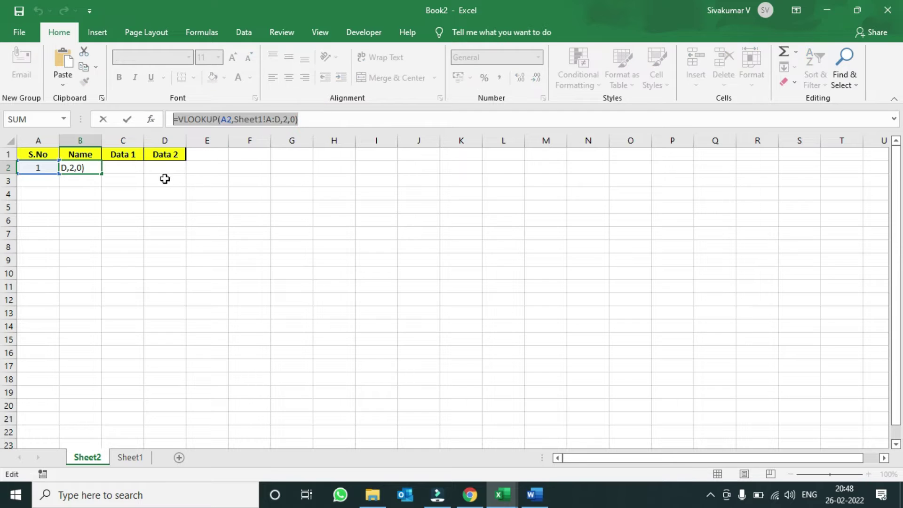
key(Escape)
click(129, 167)
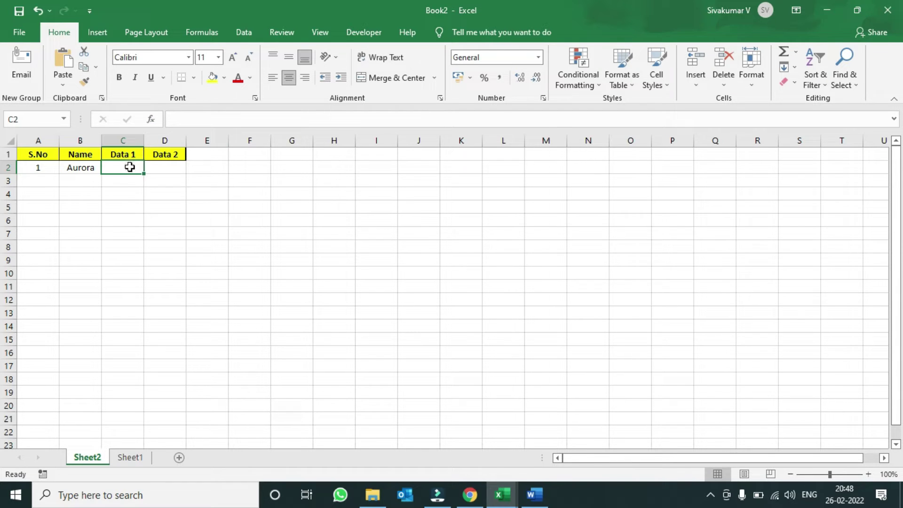
click(233, 119)
key(ctrl+v)
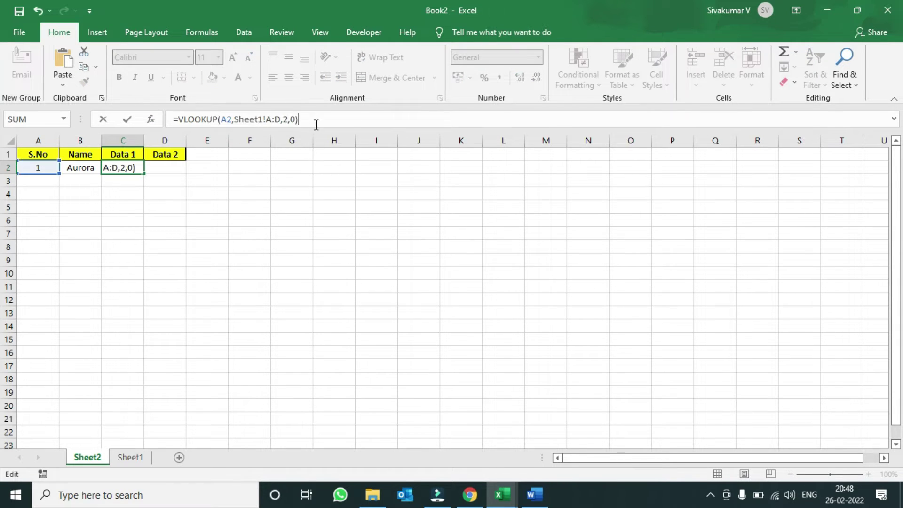
double_click(288, 119)
text(3)
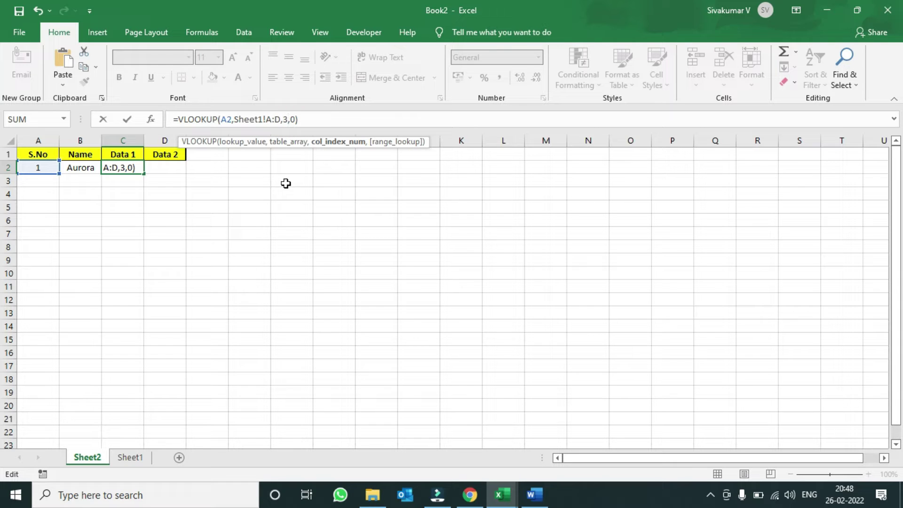
key(Return)
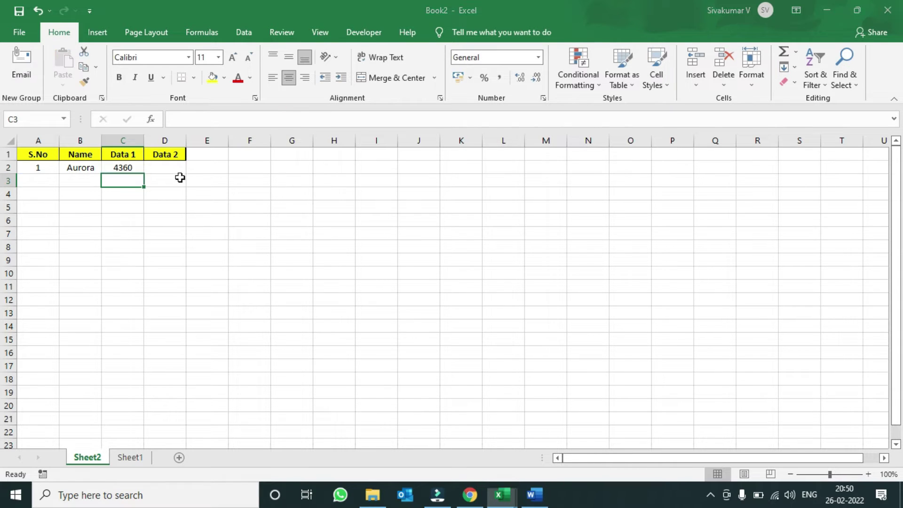
click(167, 168)
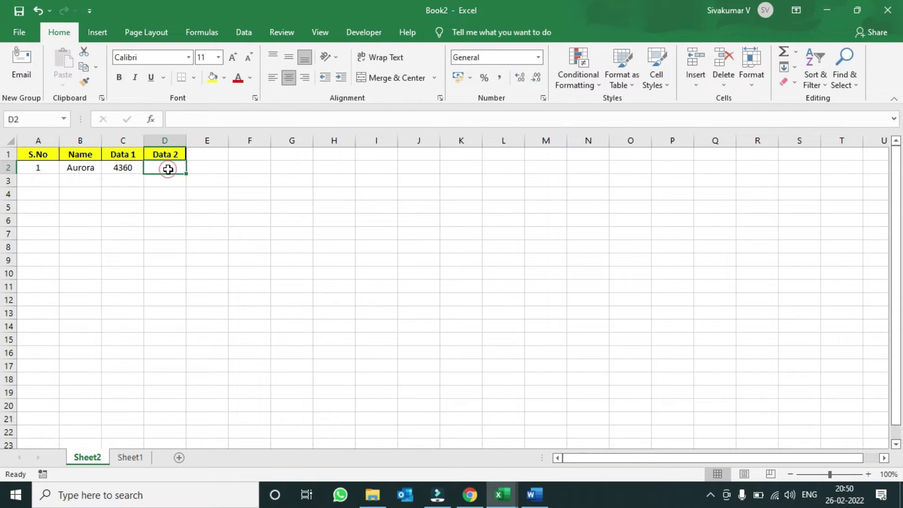
click(213, 124)
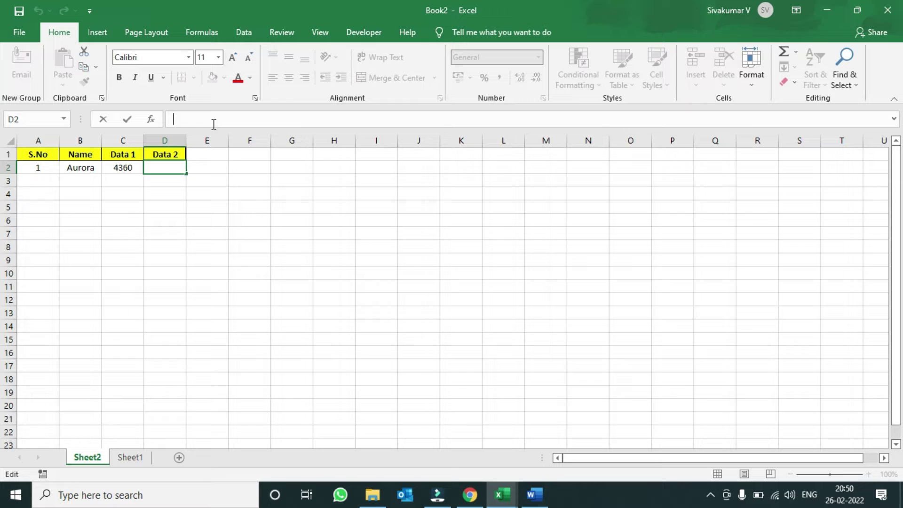
key(Escape)
Step: Copy the VLOOKUP formula text from B2 into D2 and set its column index to 4
click(72, 167)
drag(303, 119, 171, 119)
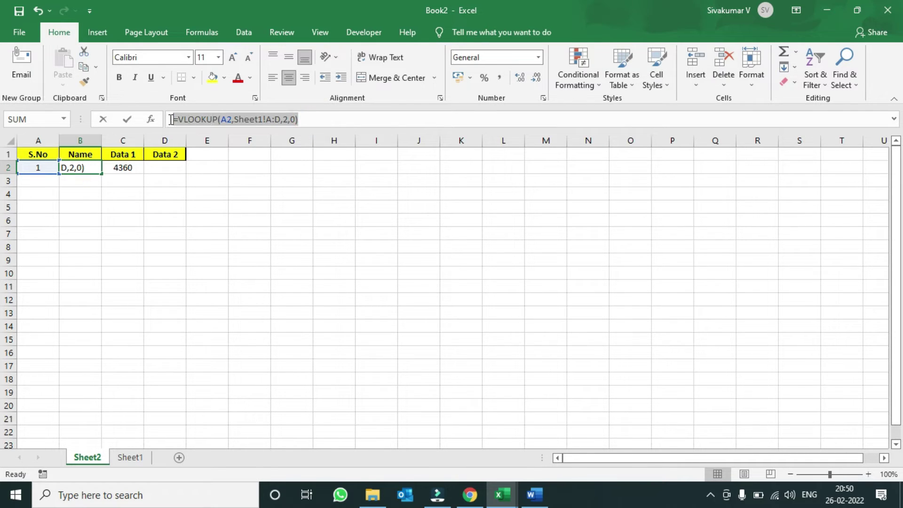
key(ctrl+c)
click(169, 168)
click(209, 125)
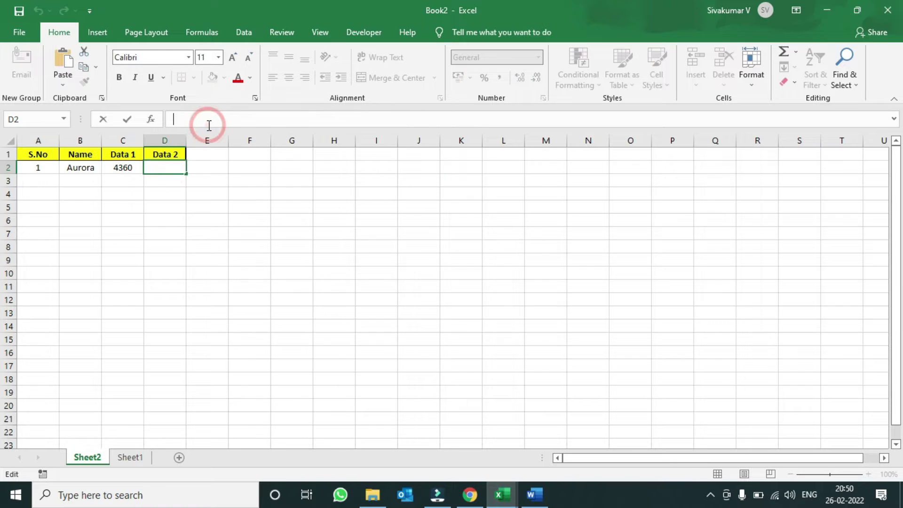
key(ctrl+v)
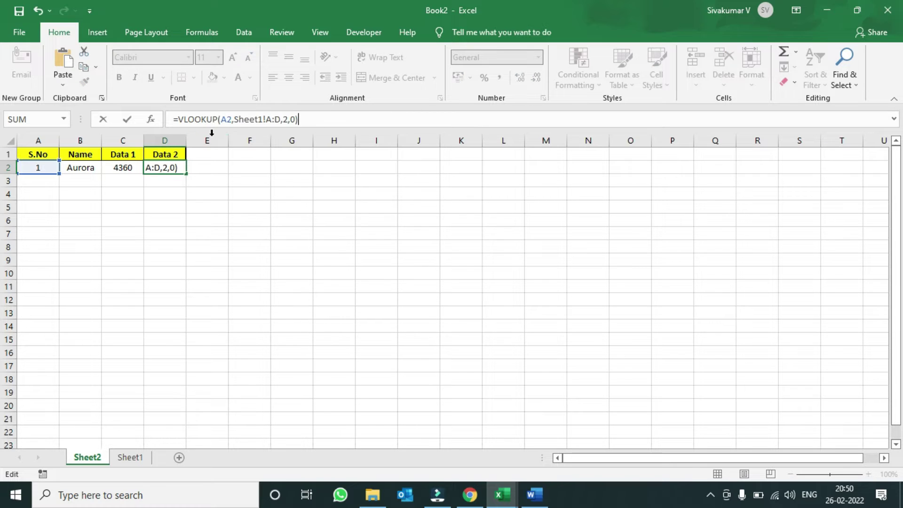
click(288, 119)
key(BackSpace)
text(4)
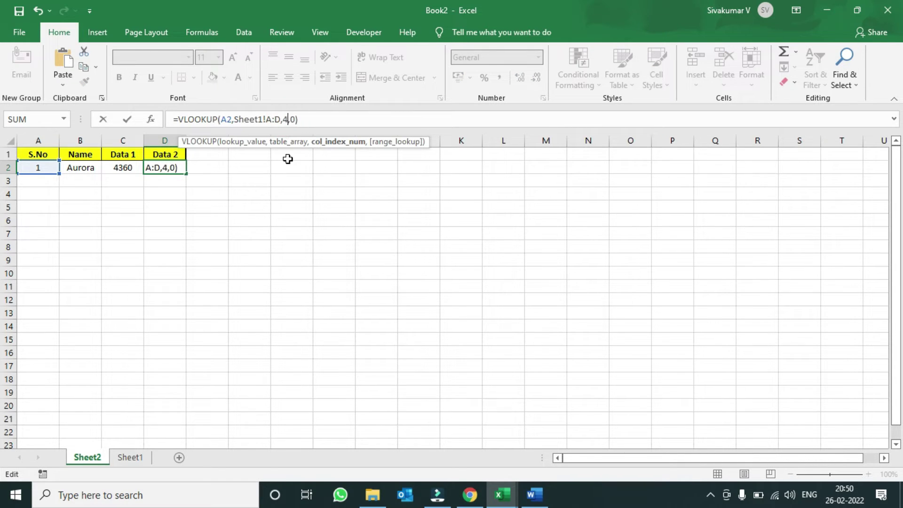
key(Return)
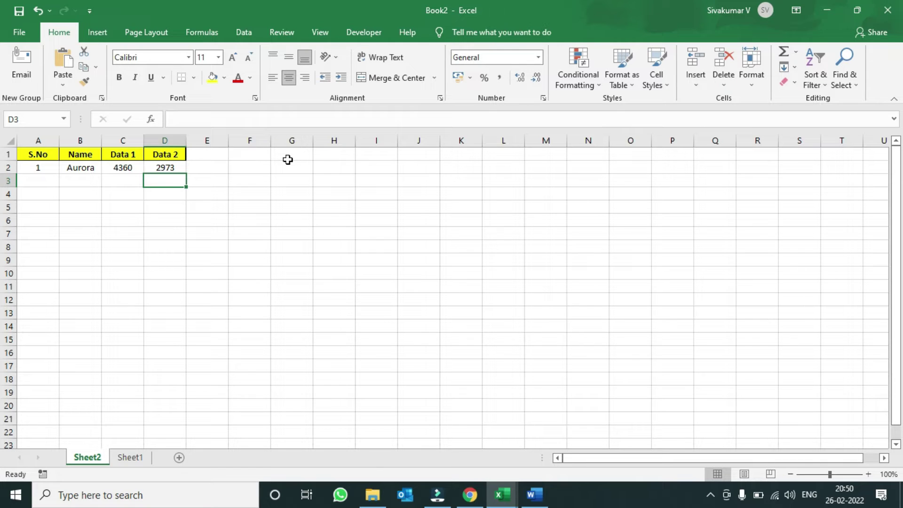
Step: Enter the formula =A2+1 in cell A3 and fill it down through A11
click(32, 182)
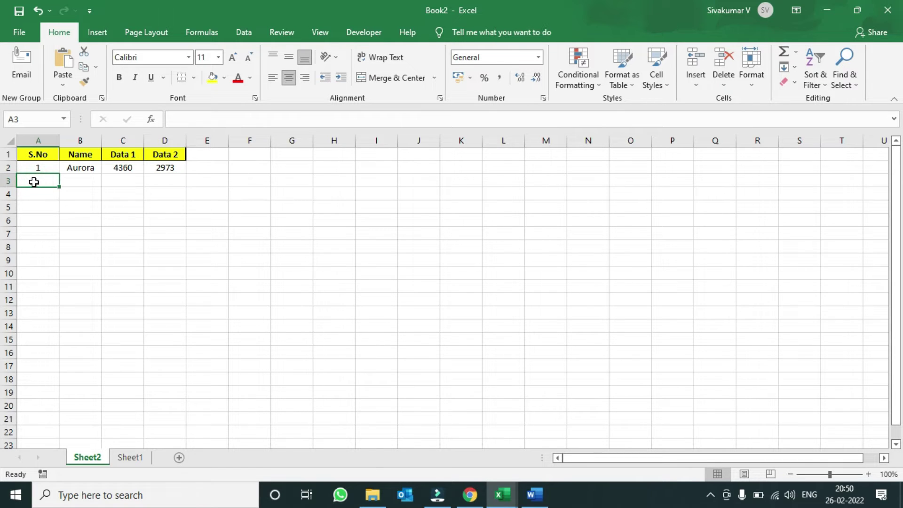
text(=)
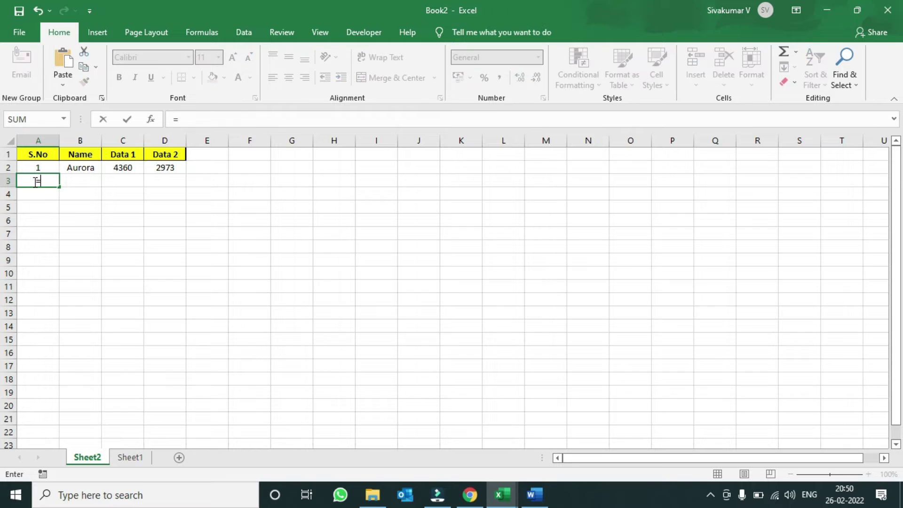
click(48, 168)
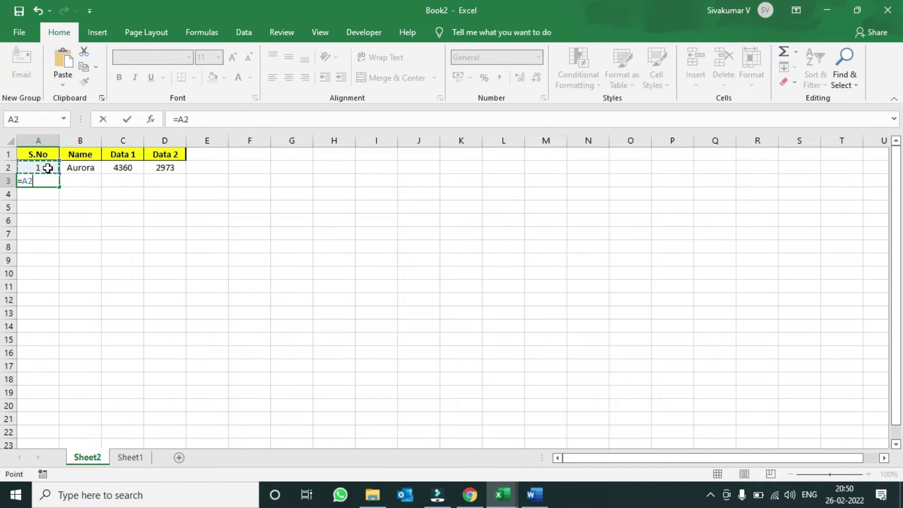
text(+1)
key(Return)
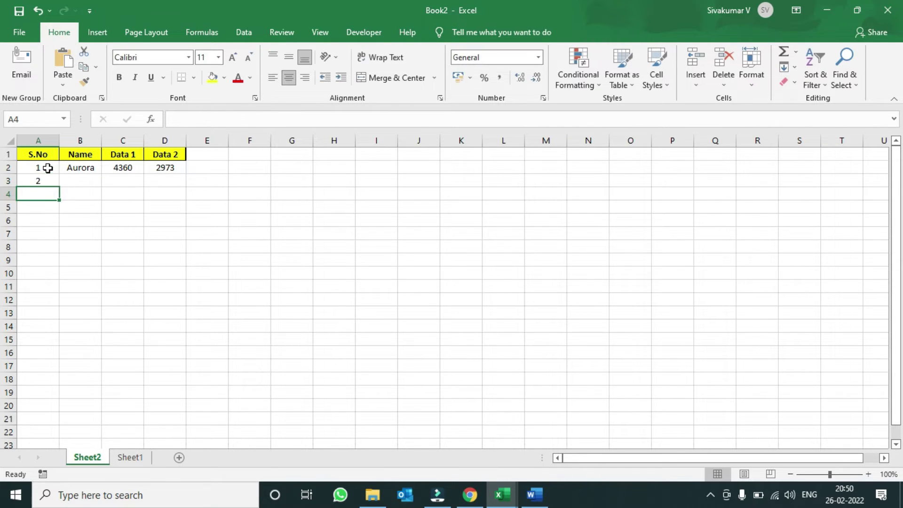
click(56, 182)
drag(60, 186, 52, 292)
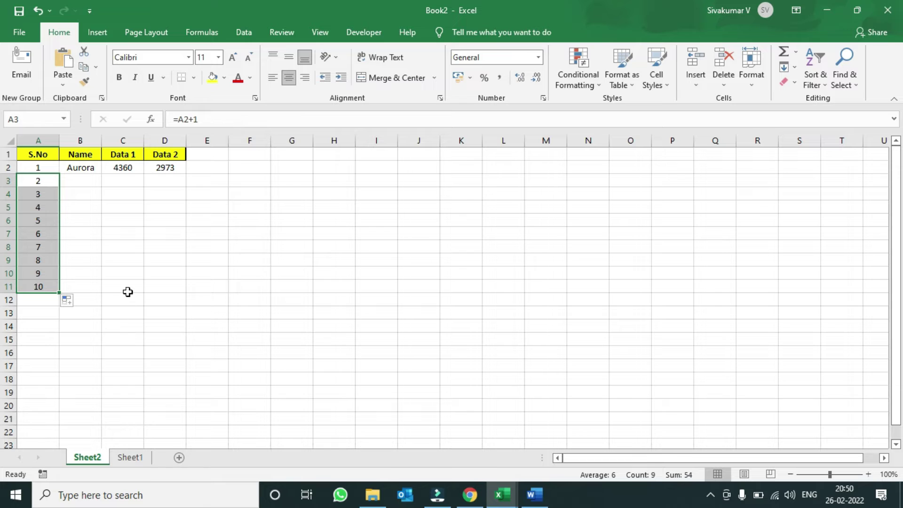
Step: Copy the lookup formulas in B2:D2 into the range B3:D11
click(134, 261)
drag(83, 165, 161, 168)
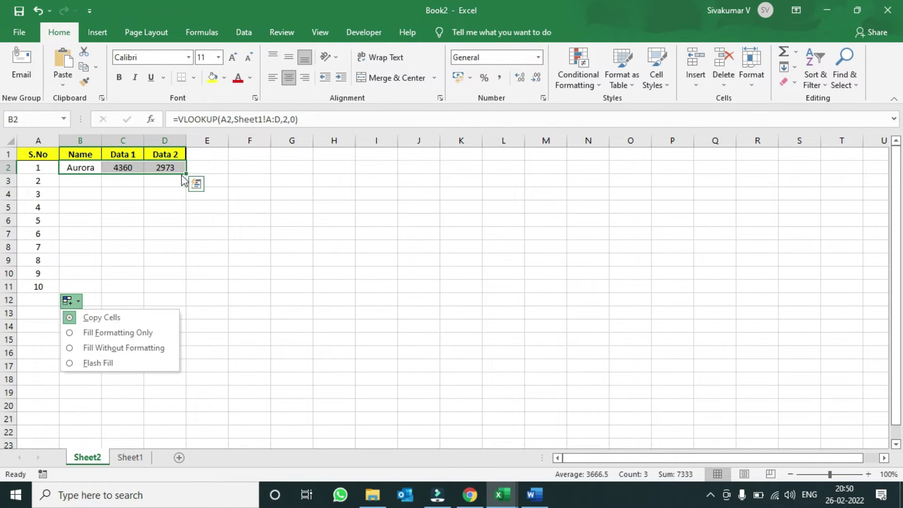
key(ctrl+c)
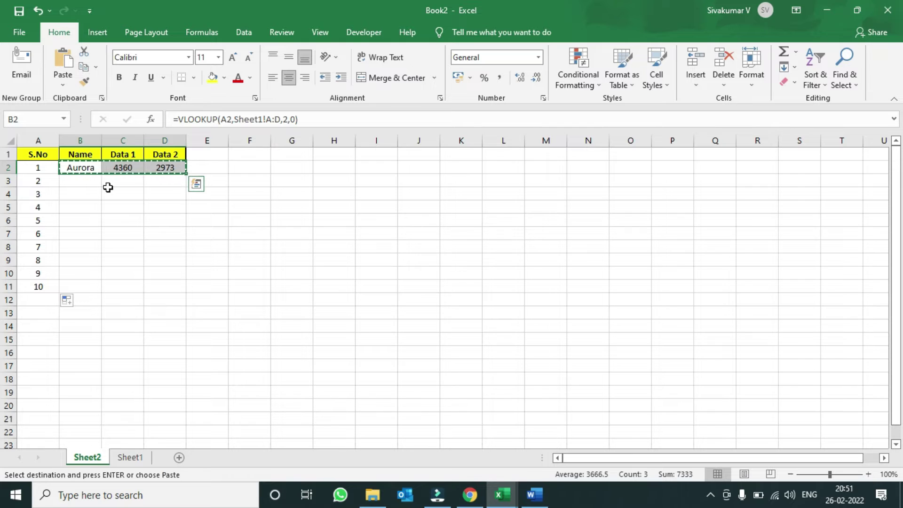
drag(81, 182, 174, 284)
key(ctrl+v)
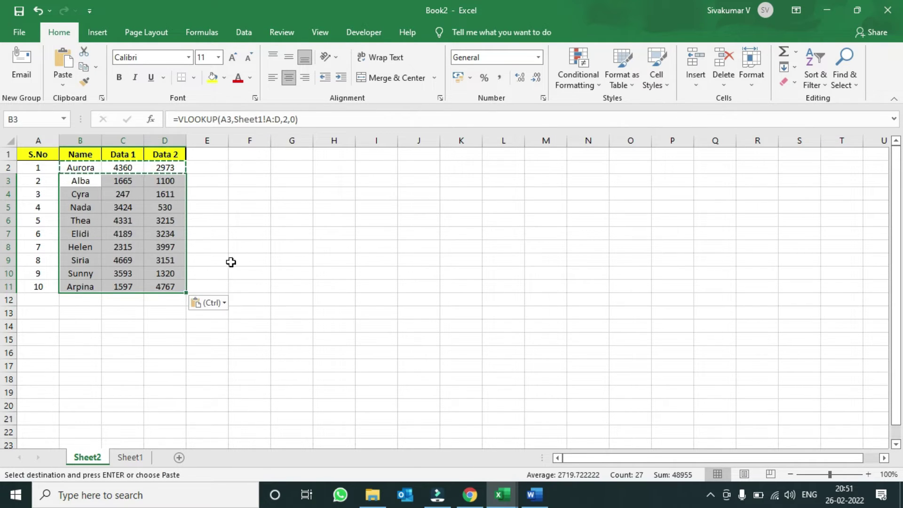
click(241, 235)
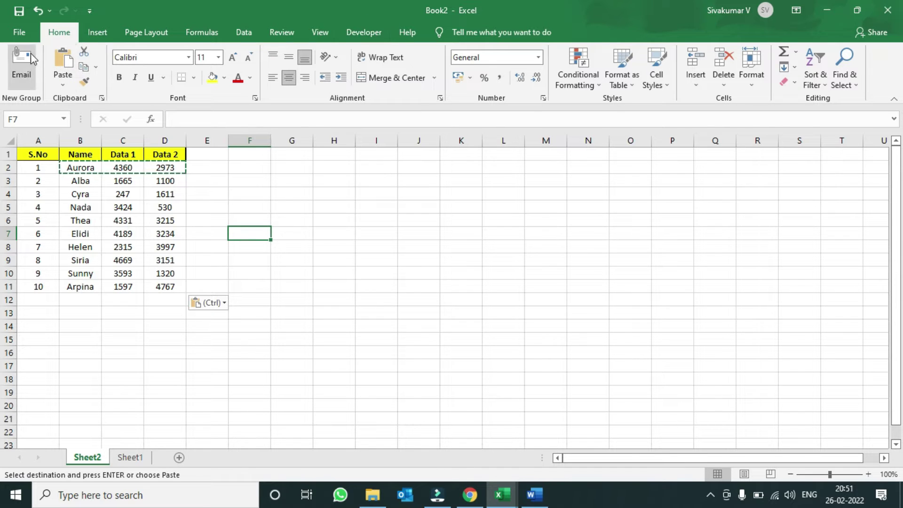
Step: Make sure the Developer tab is enabled in the Customize Ribbon options and apply the settings
click(18, 32)
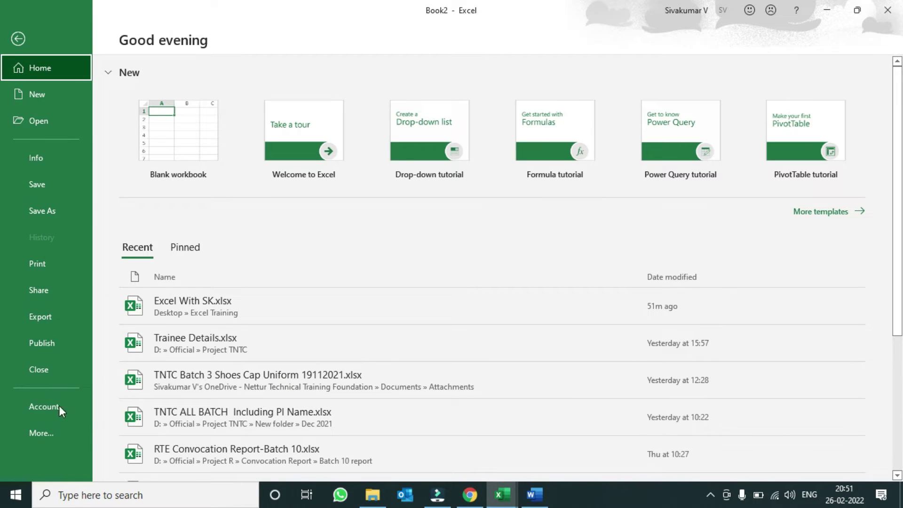
click(56, 432)
click(128, 456)
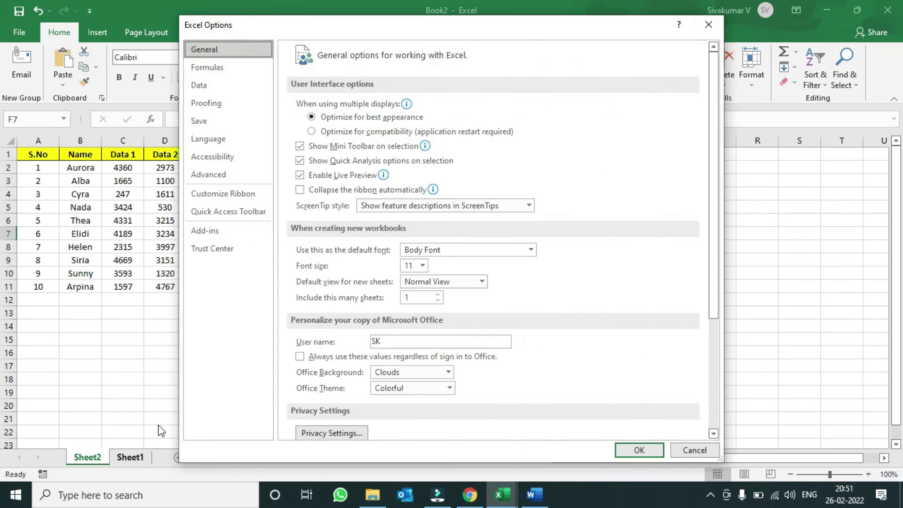
click(221, 195)
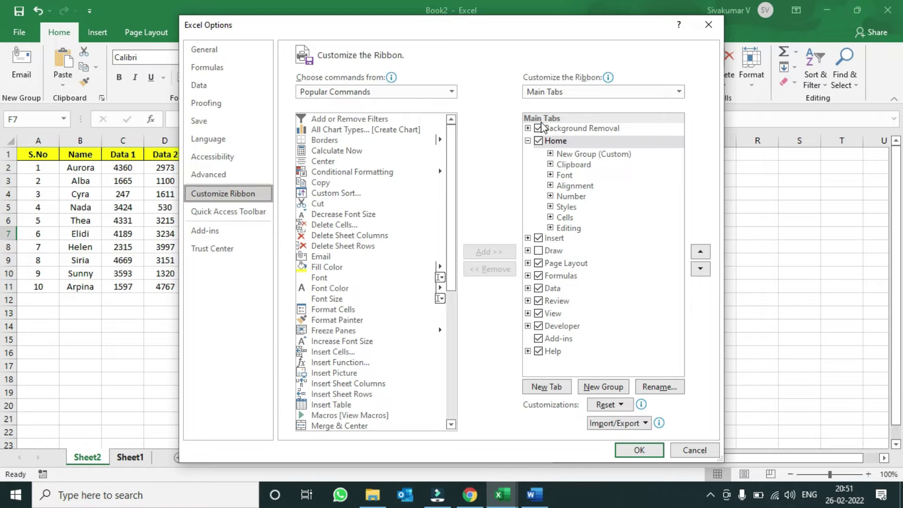
click(542, 328)
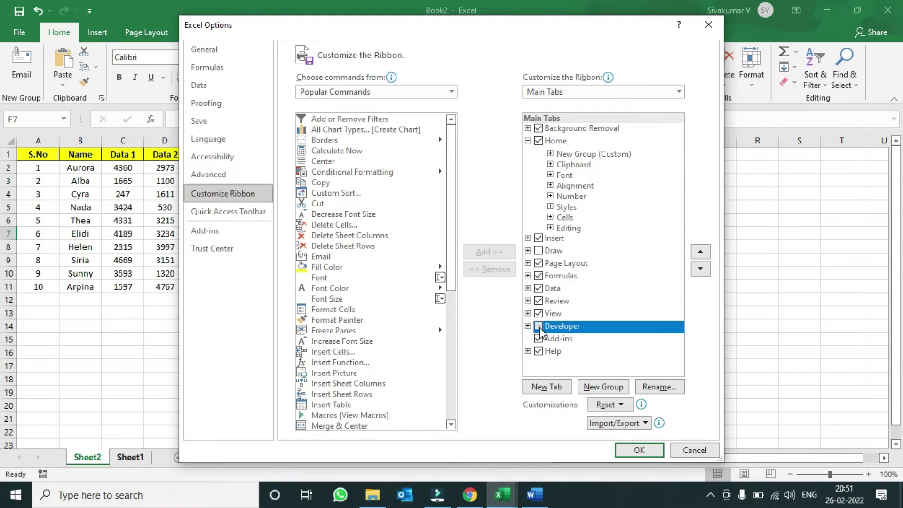
click(640, 450)
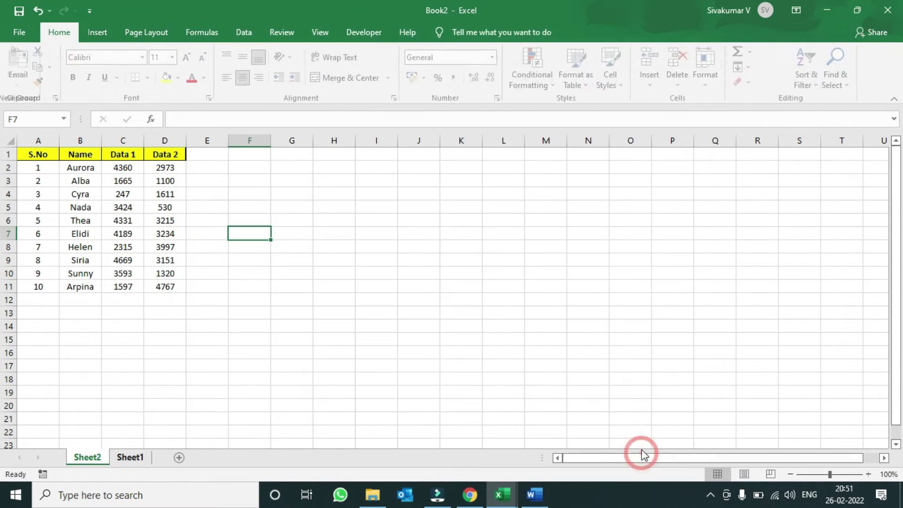
Step: Insert a vertical Scroll Bar form control in column E beside the table, spanning rows 2 to 11
click(364, 37)
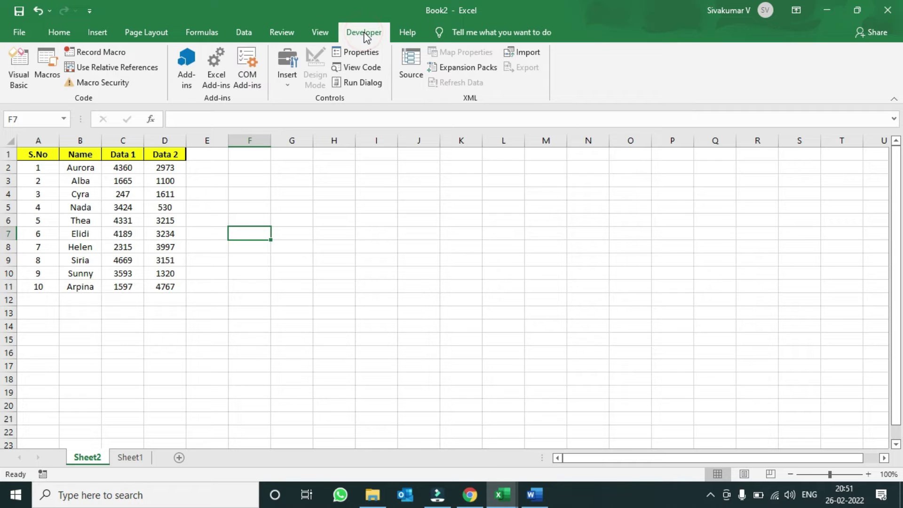
click(292, 80)
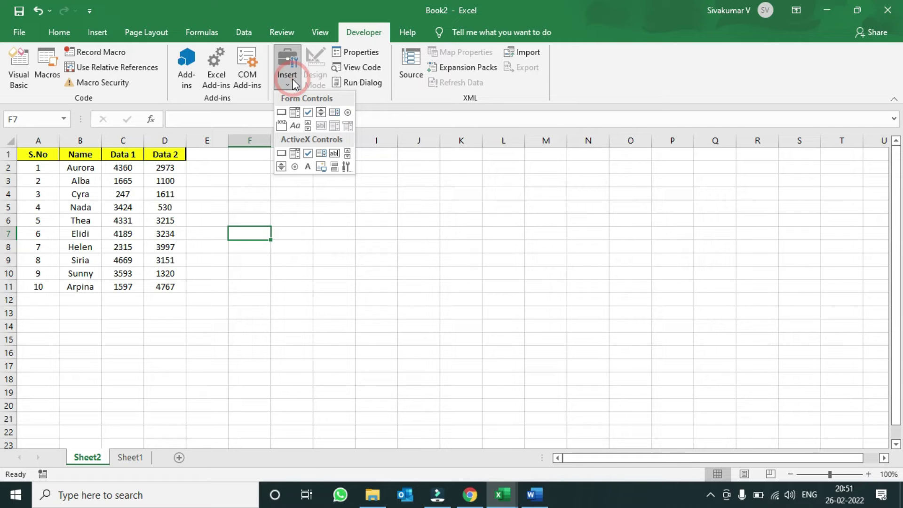
click(308, 126)
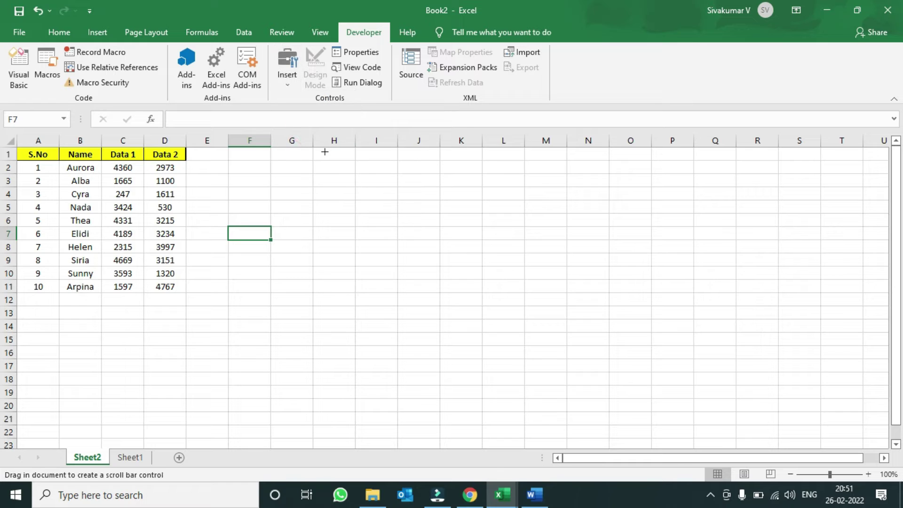
drag(191, 162, 227, 293)
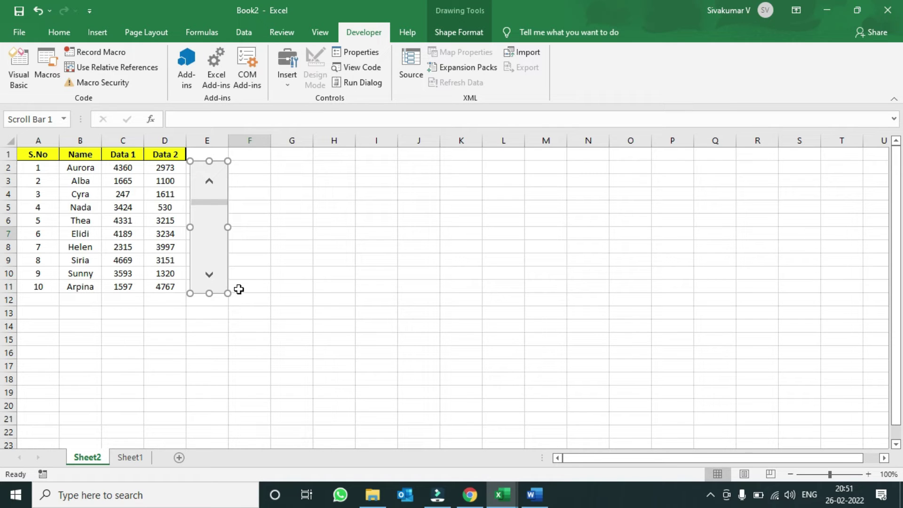
Step: Set the scroll bar's minimum value to 1, with maximum 100, incremental change 1 and page change 10
right_click(213, 239)
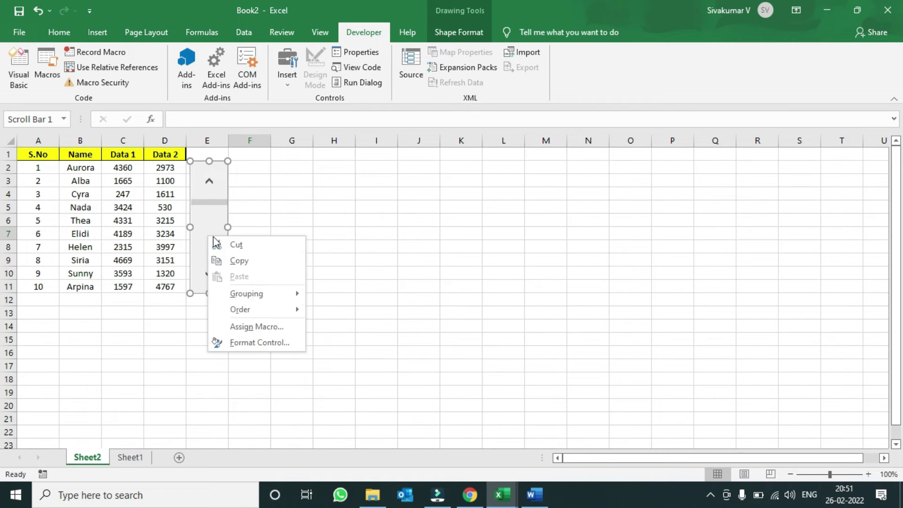
click(269, 342)
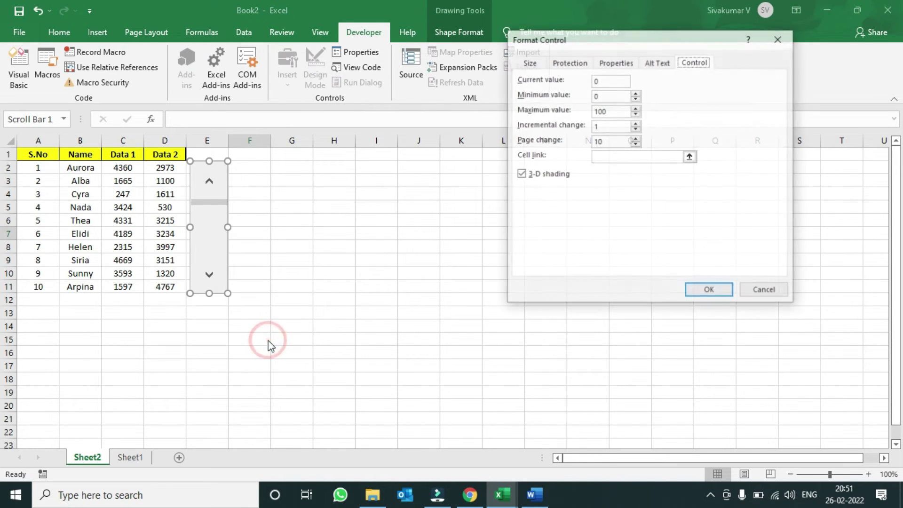
double_click(608, 95)
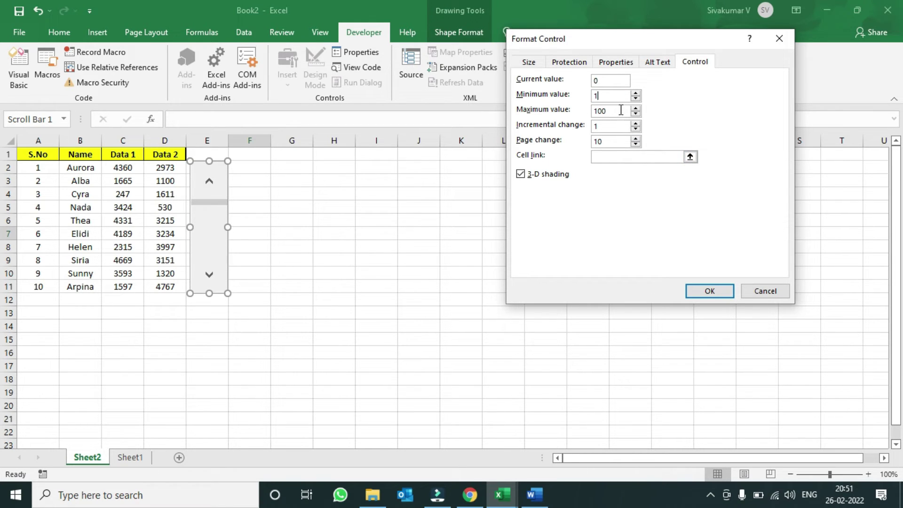
click(613, 142)
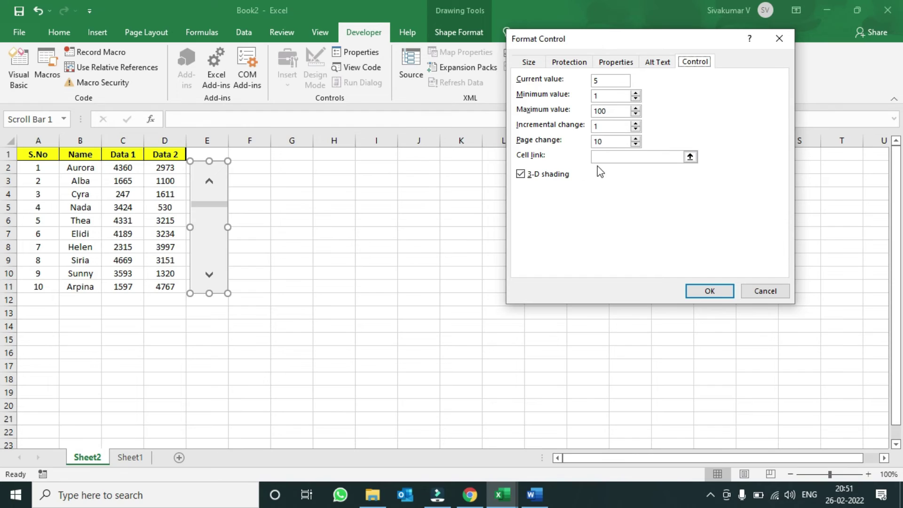
Step: Link the scroll bar control to cell $A$2
click(605, 156)
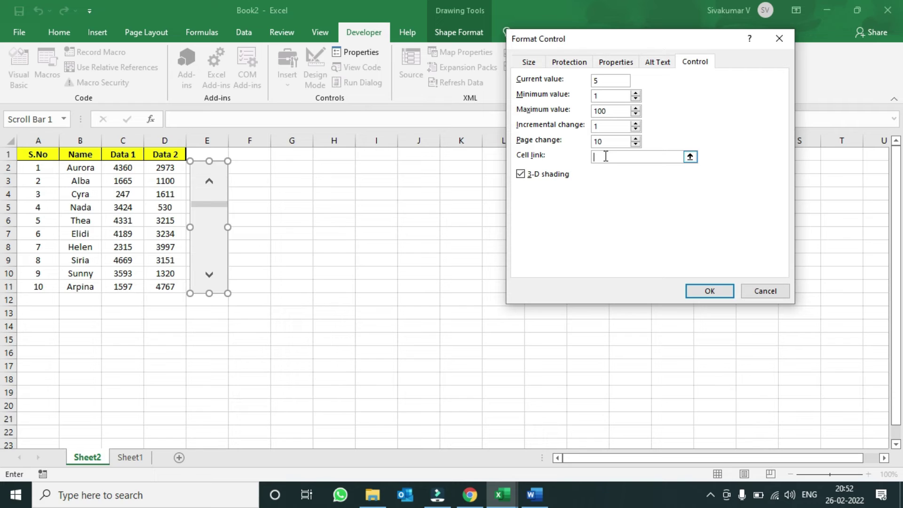
click(41, 169)
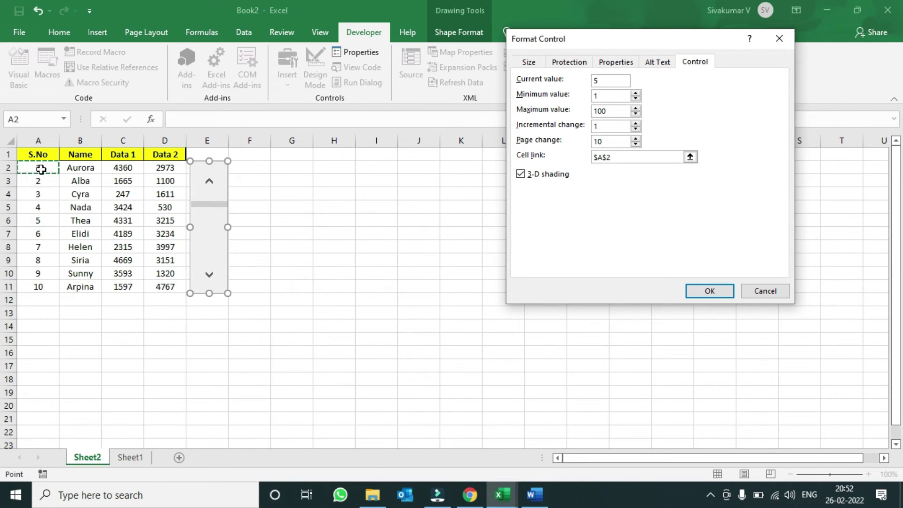
click(702, 65)
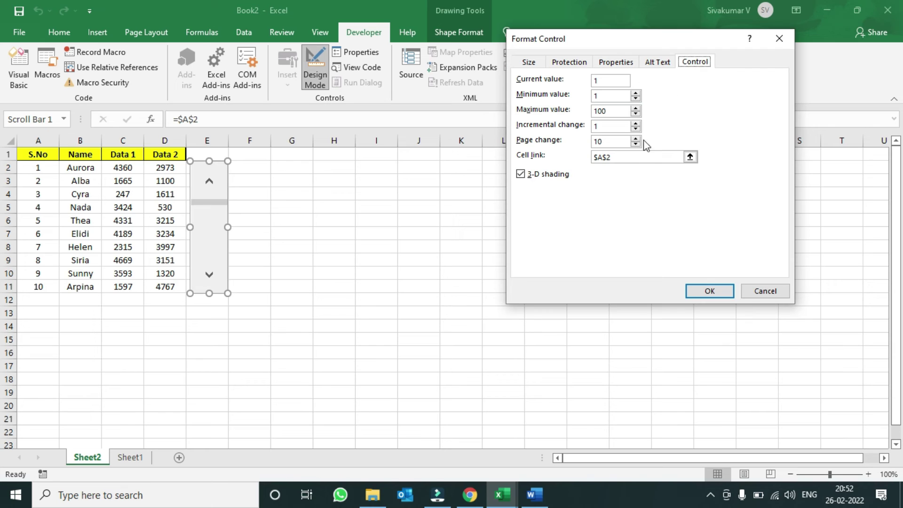
Step: Set the scroll bar's object positioning to "Move but don't size with cells" and apply the control settings
click(614, 65)
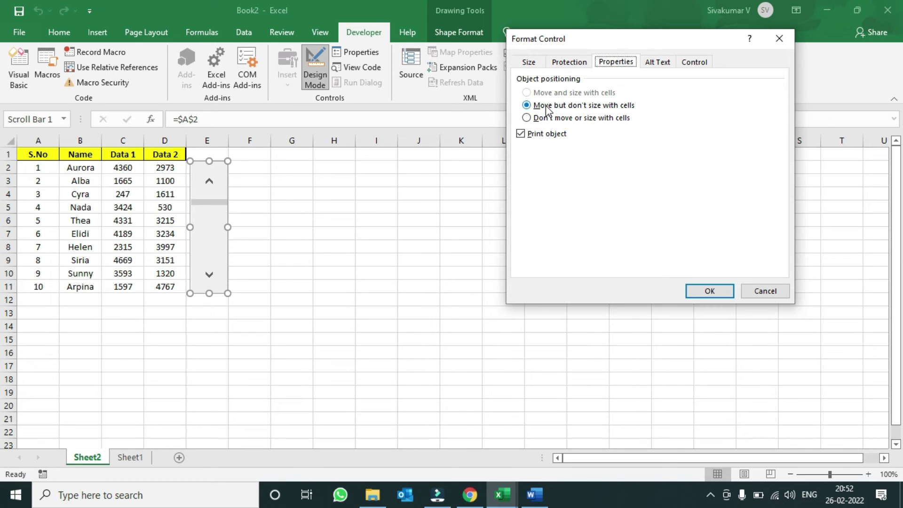
click(528, 105)
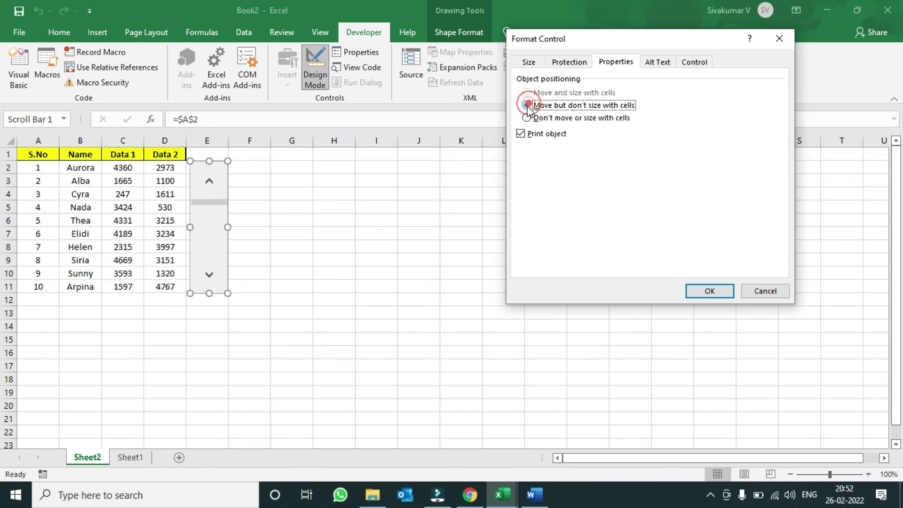
click(690, 288)
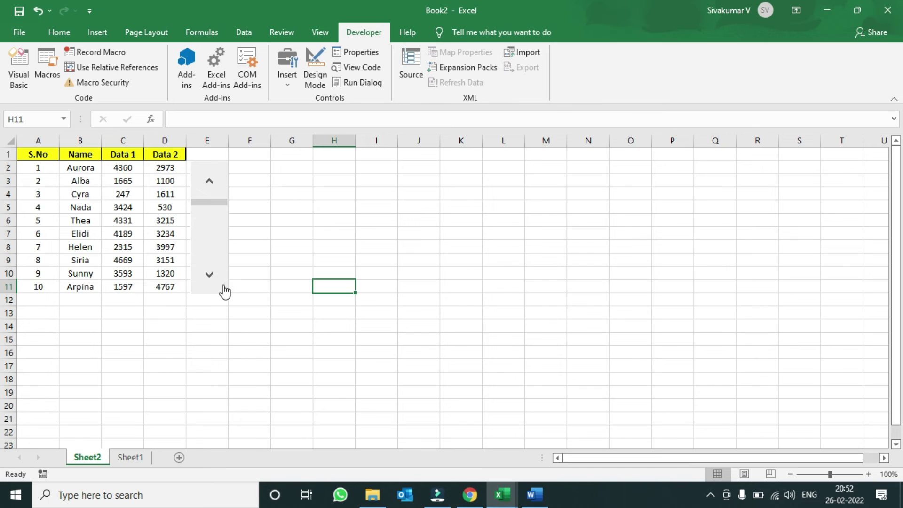
Step: Test the scroll bar by advancing the table eight records, one at a time
click(213, 278)
click(212, 279)
click(212, 279)
click(213, 278)
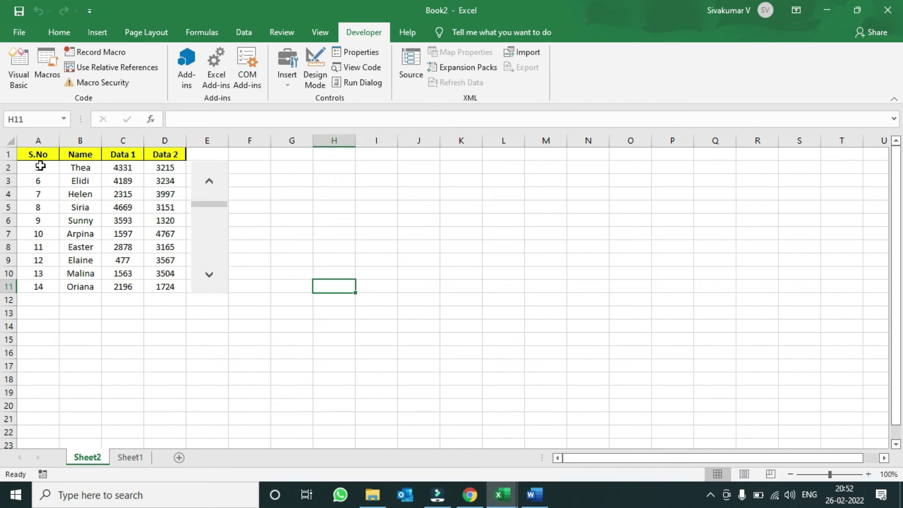
click(211, 277)
click(211, 276)
click(211, 277)
click(211, 277)
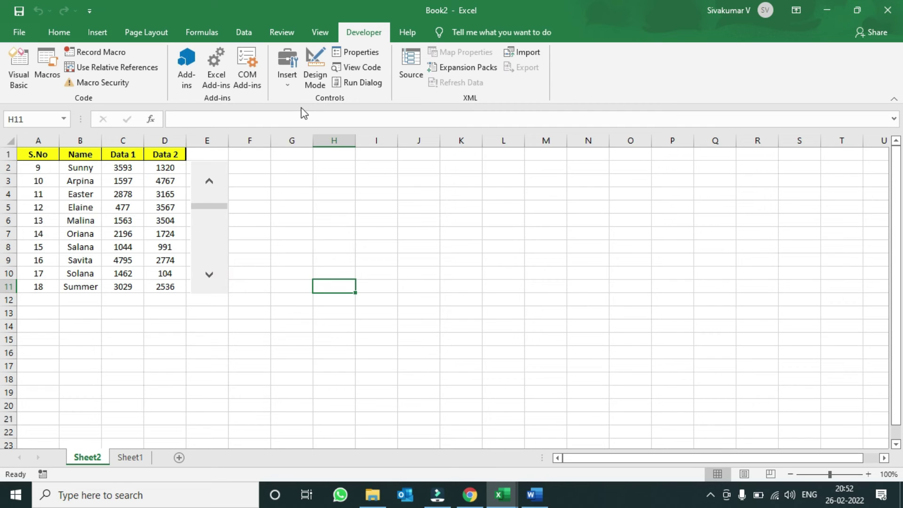
Step: Change the scroll bar control's incremental change to 10, apply it, and leave design mode with the control deselected
click(313, 80)
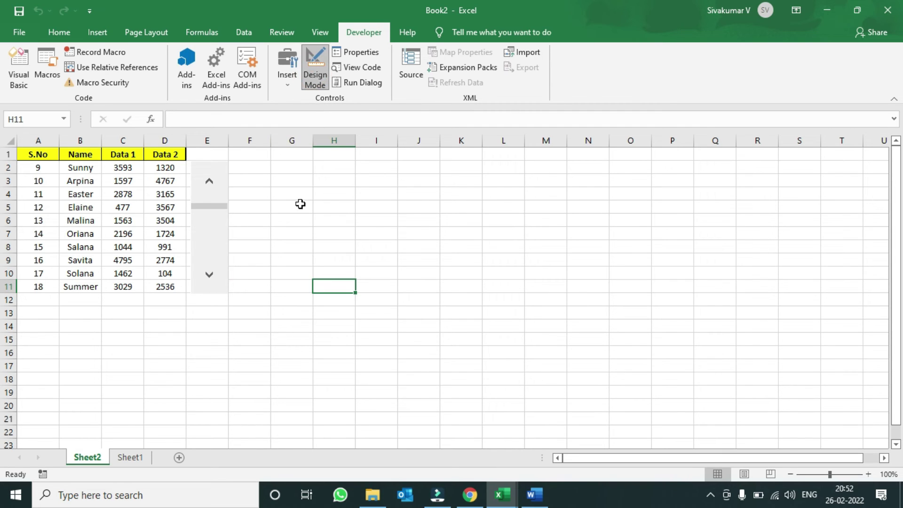
right_click(211, 250)
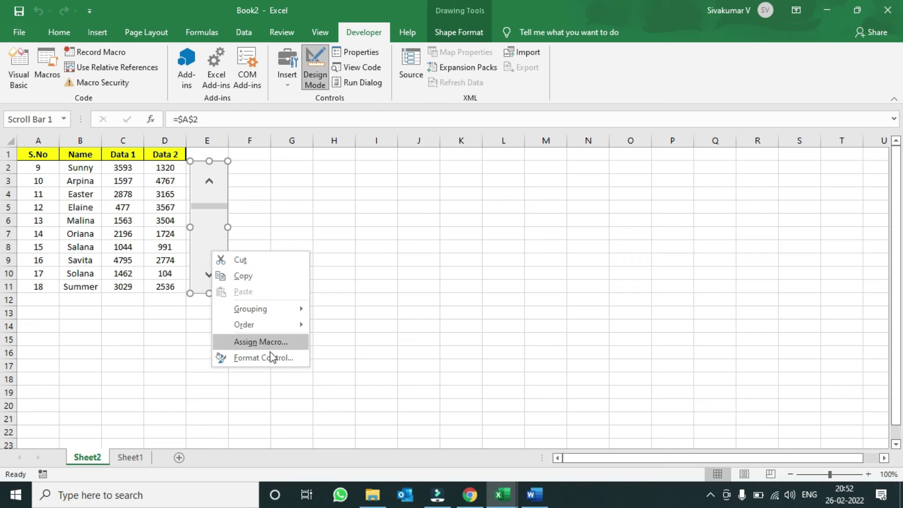
click(264, 358)
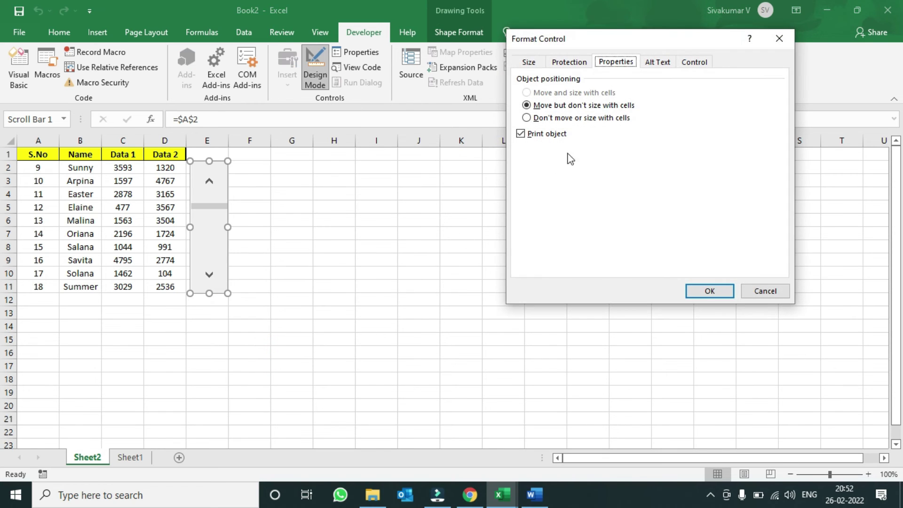
click(685, 66)
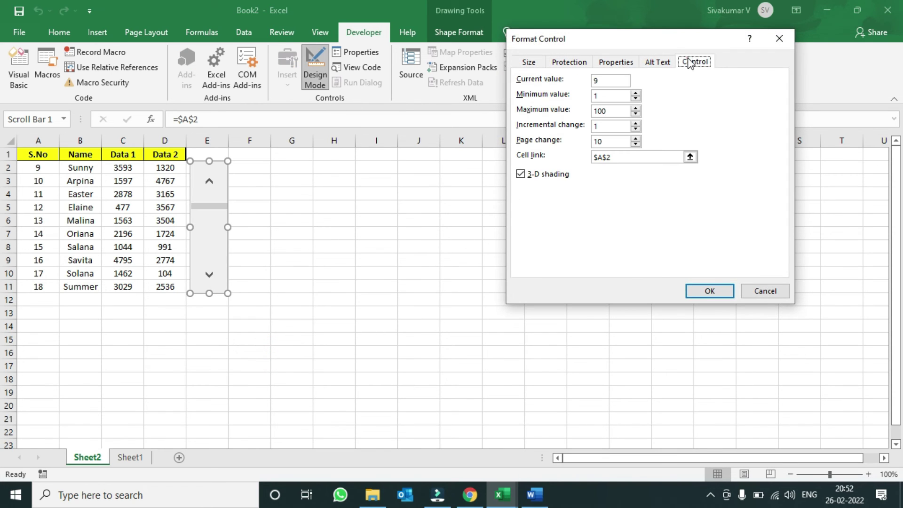
click(606, 127)
text(0)
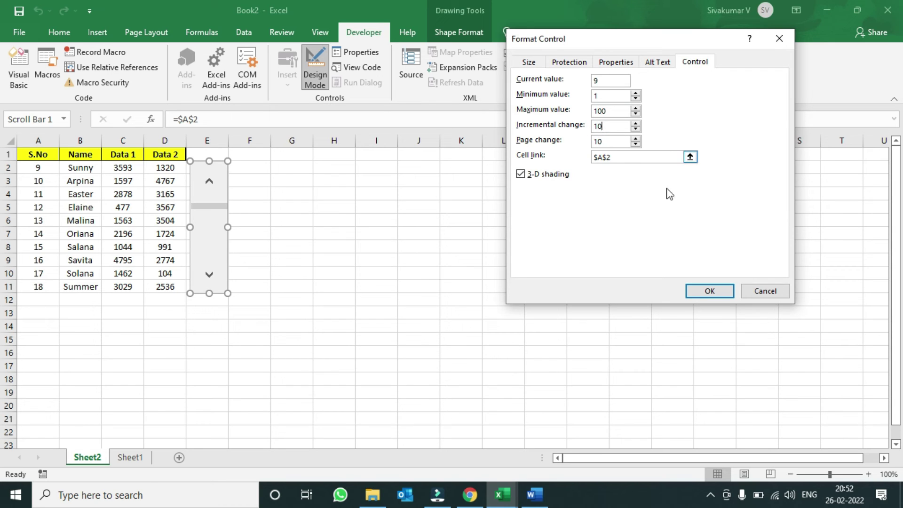
click(707, 290)
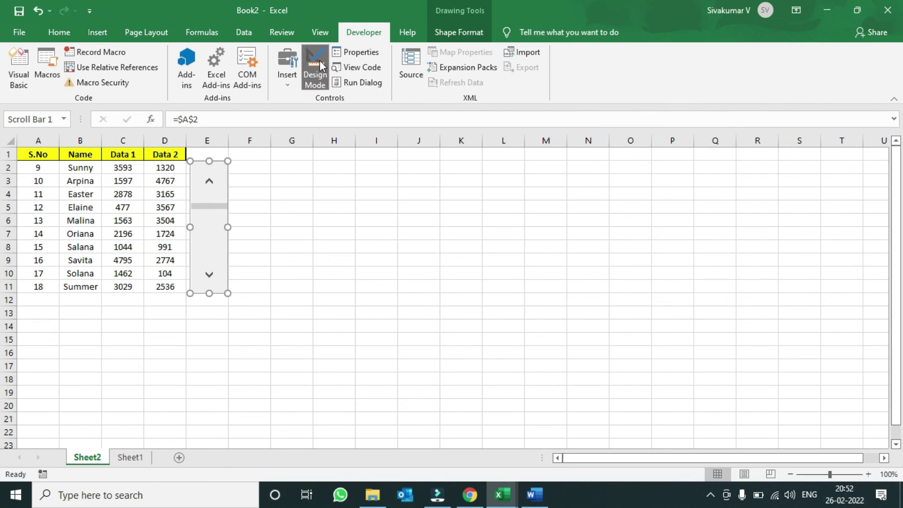
click(320, 65)
click(292, 240)
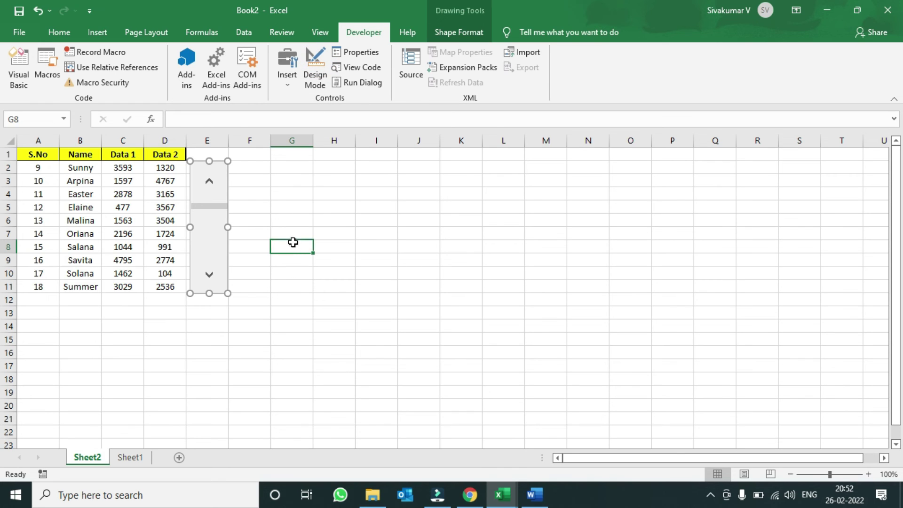
Step: Scroll the table down and back up with the scroll bar, and widen the Name column for the longer names
drag(215, 278, 212, 278)
drag(214, 183, 215, 183)
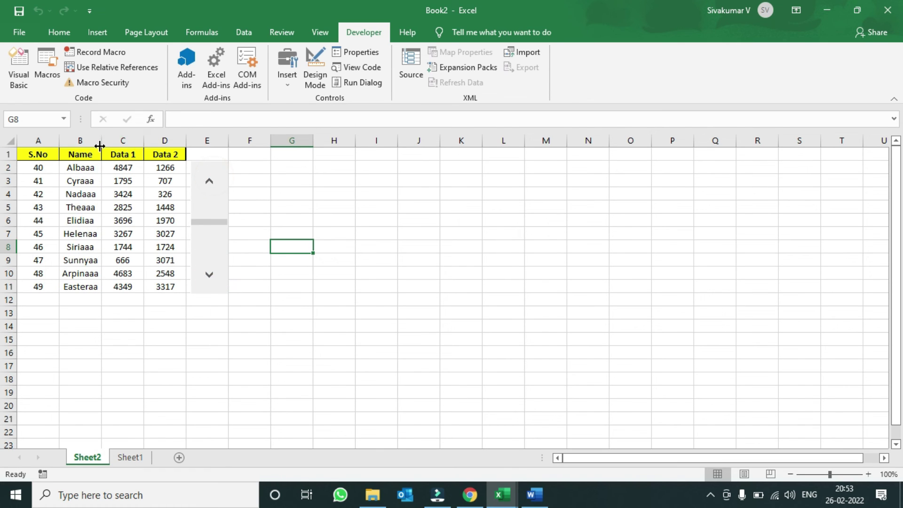
drag(101, 141, 118, 141)
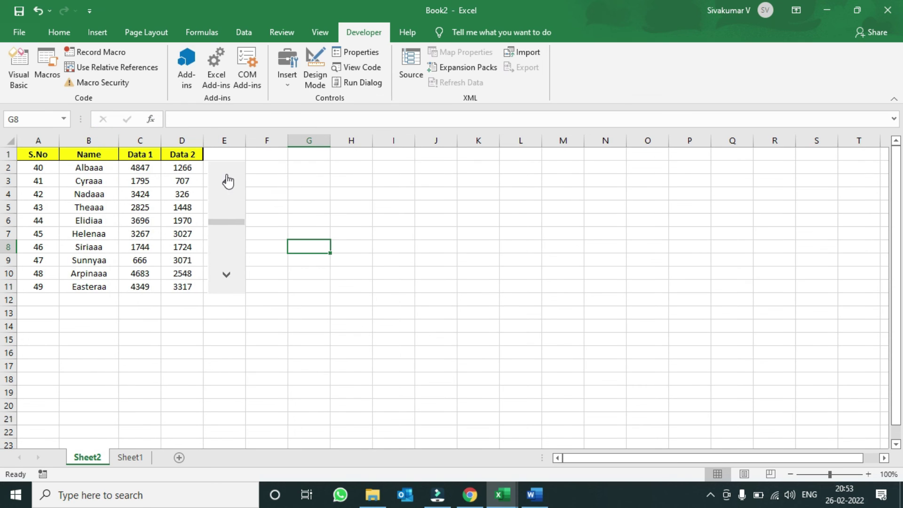
Step: Test the scroll bar by returning the table to record 1 and advancing it ten records at a time to record 100
drag(226, 179, 227, 175)
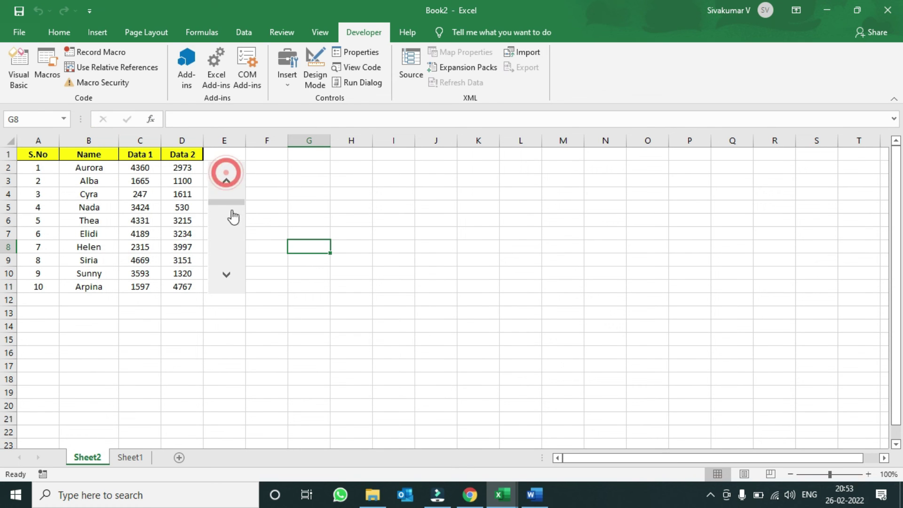
click(228, 273)
click(229, 272)
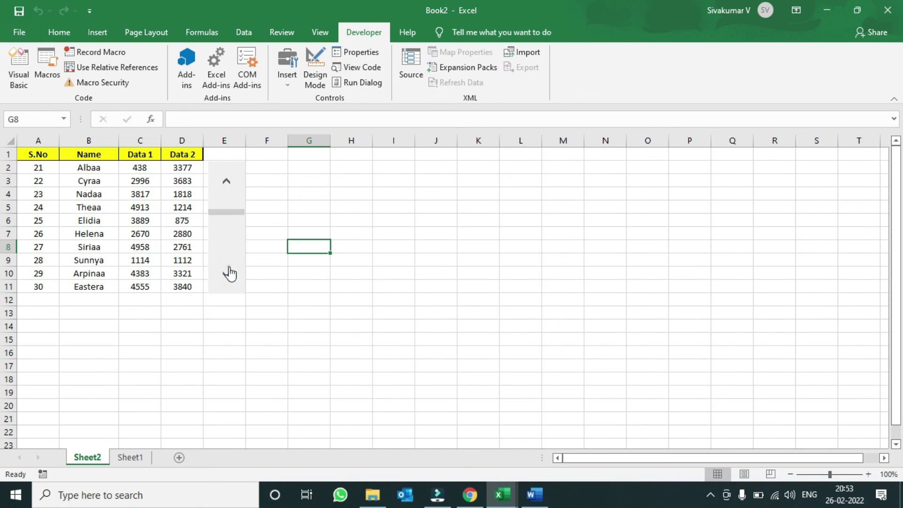
click(228, 272)
click(228, 272)
click(228, 272)
click(228, 272)
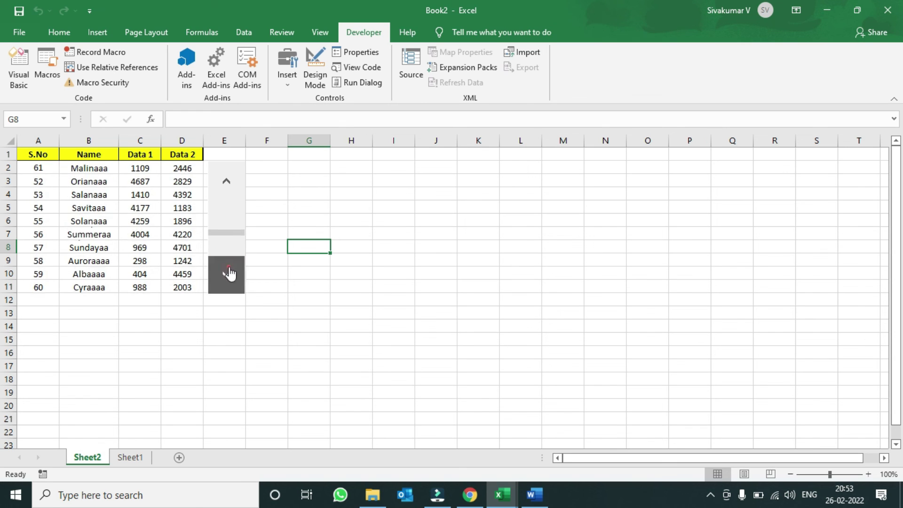
click(229, 273)
click(228, 273)
click(228, 273)
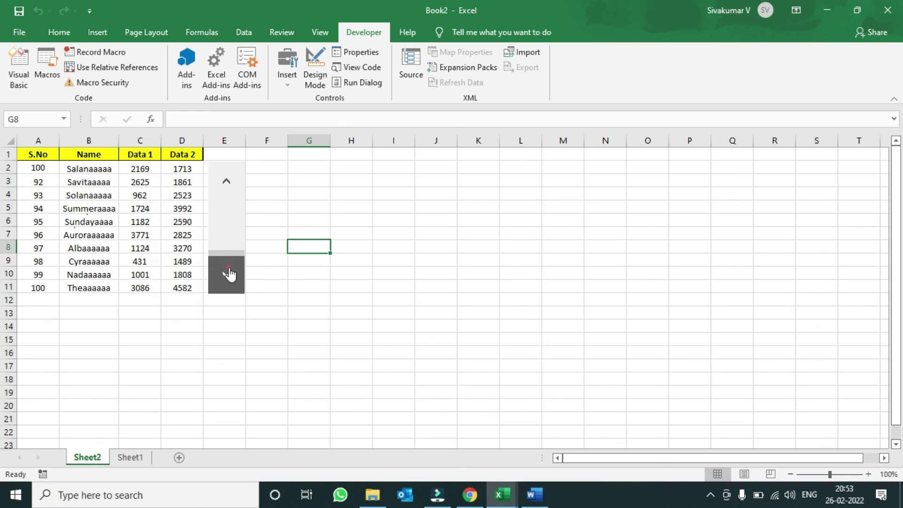
click(229, 274)
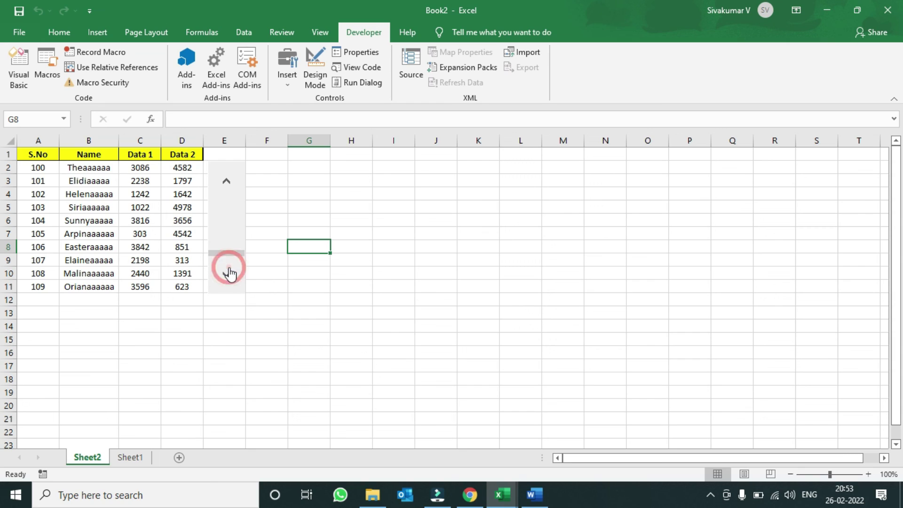